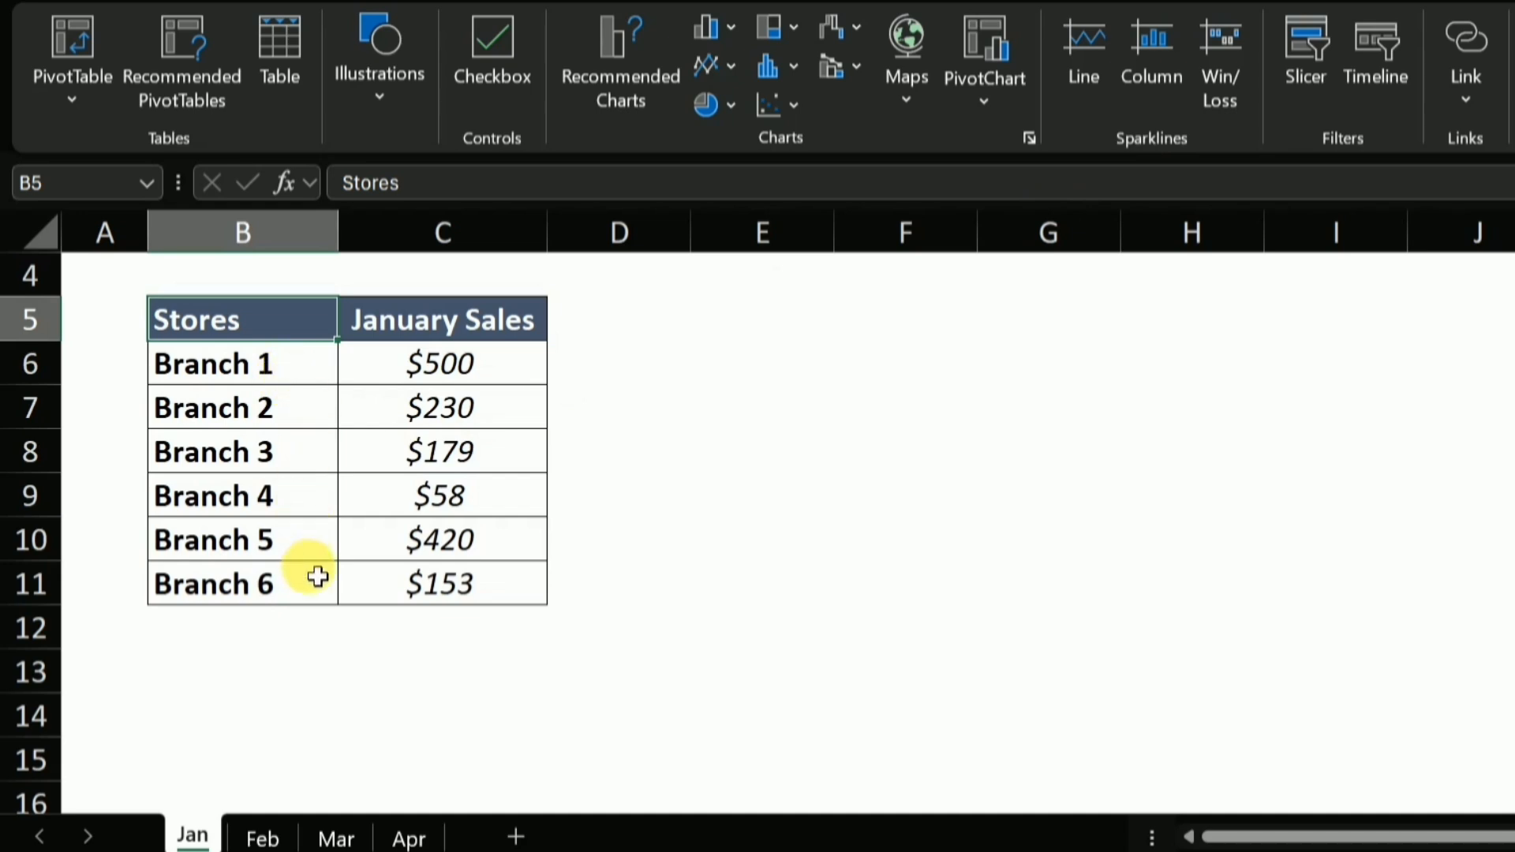
- Review the branch sales tables on the Jan, Feb, Mar and Apr sheets, ending on the Jan sheet
{"action": "left_click", "coordinate": [278, 834]}
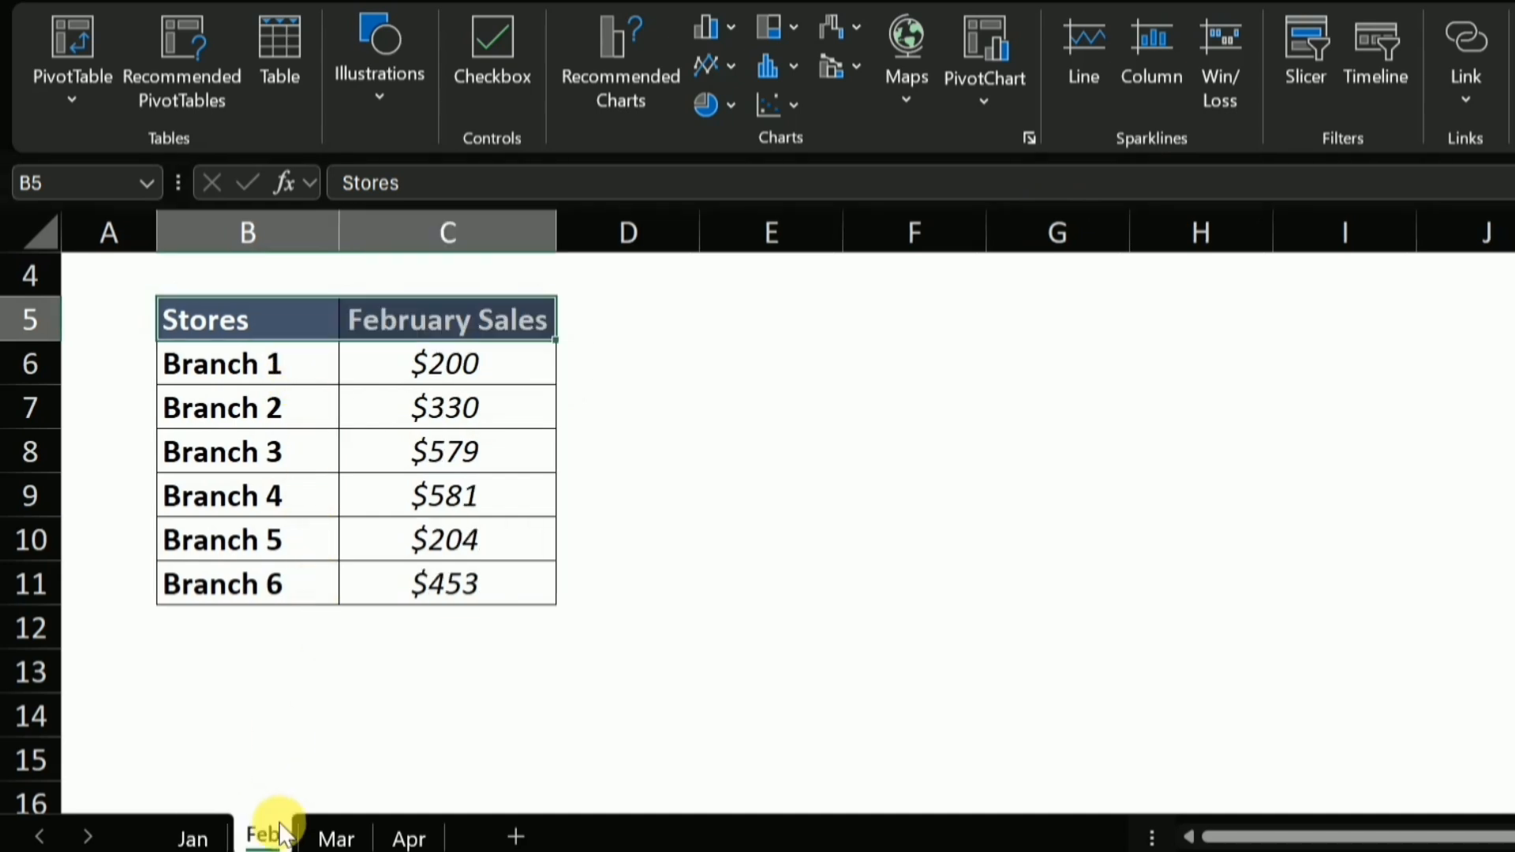
{"action": "left_click", "coordinate": [333, 837]}
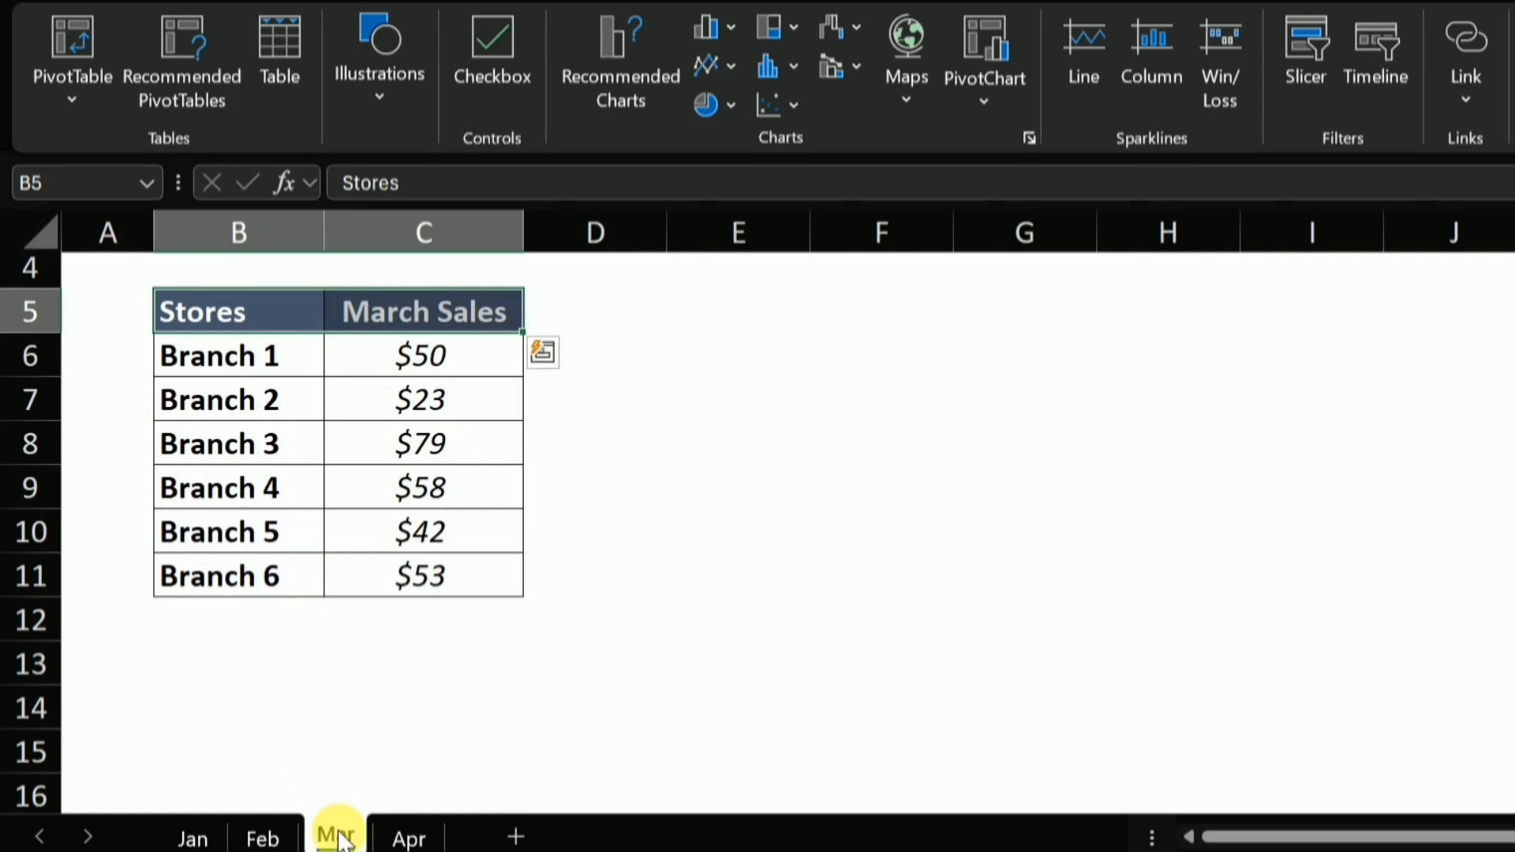
{"action": "left_click", "coordinate": [409, 837]}
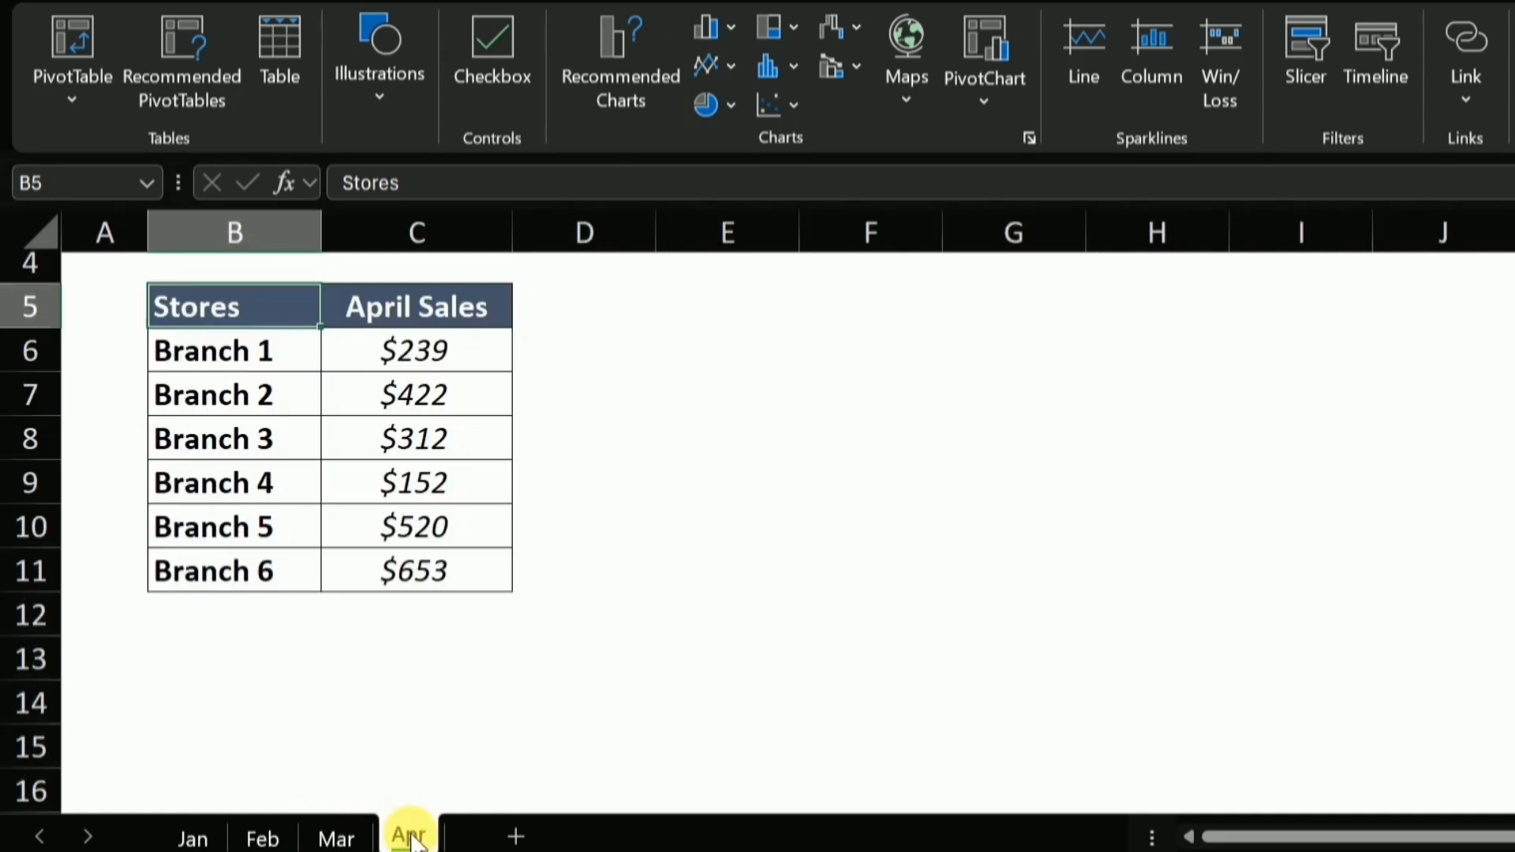
{"action": "left_click", "coordinate": [193, 835]}
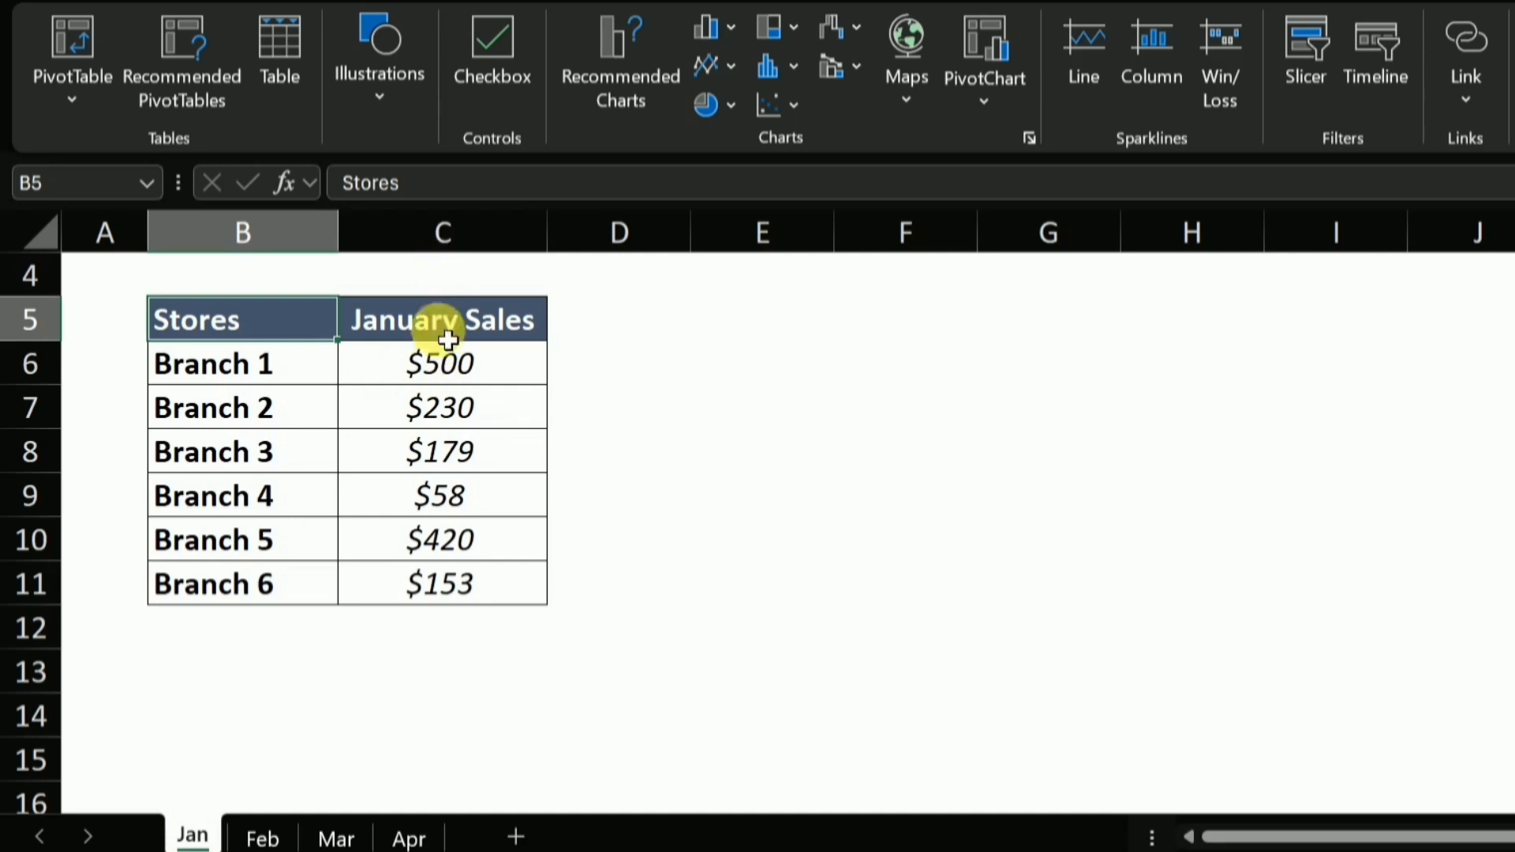
{"action": "left_click", "coordinate": [272, 838]}
{"action": "left_click", "coordinate": [333, 839]}
{"action": "left_click", "coordinate": [403, 839]}
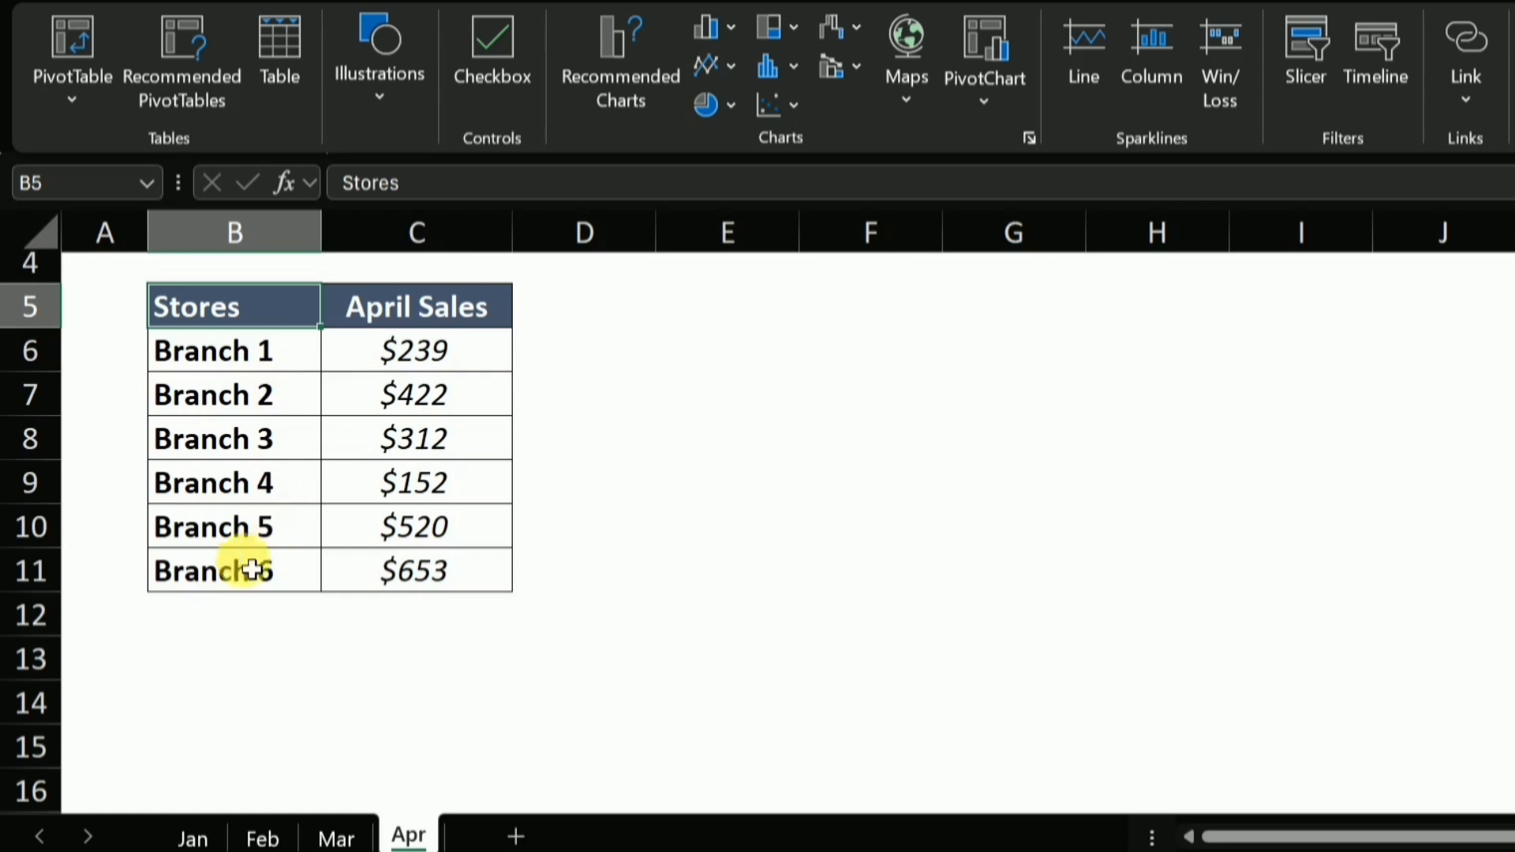
{"action": "left_click", "coordinate": [207, 840]}
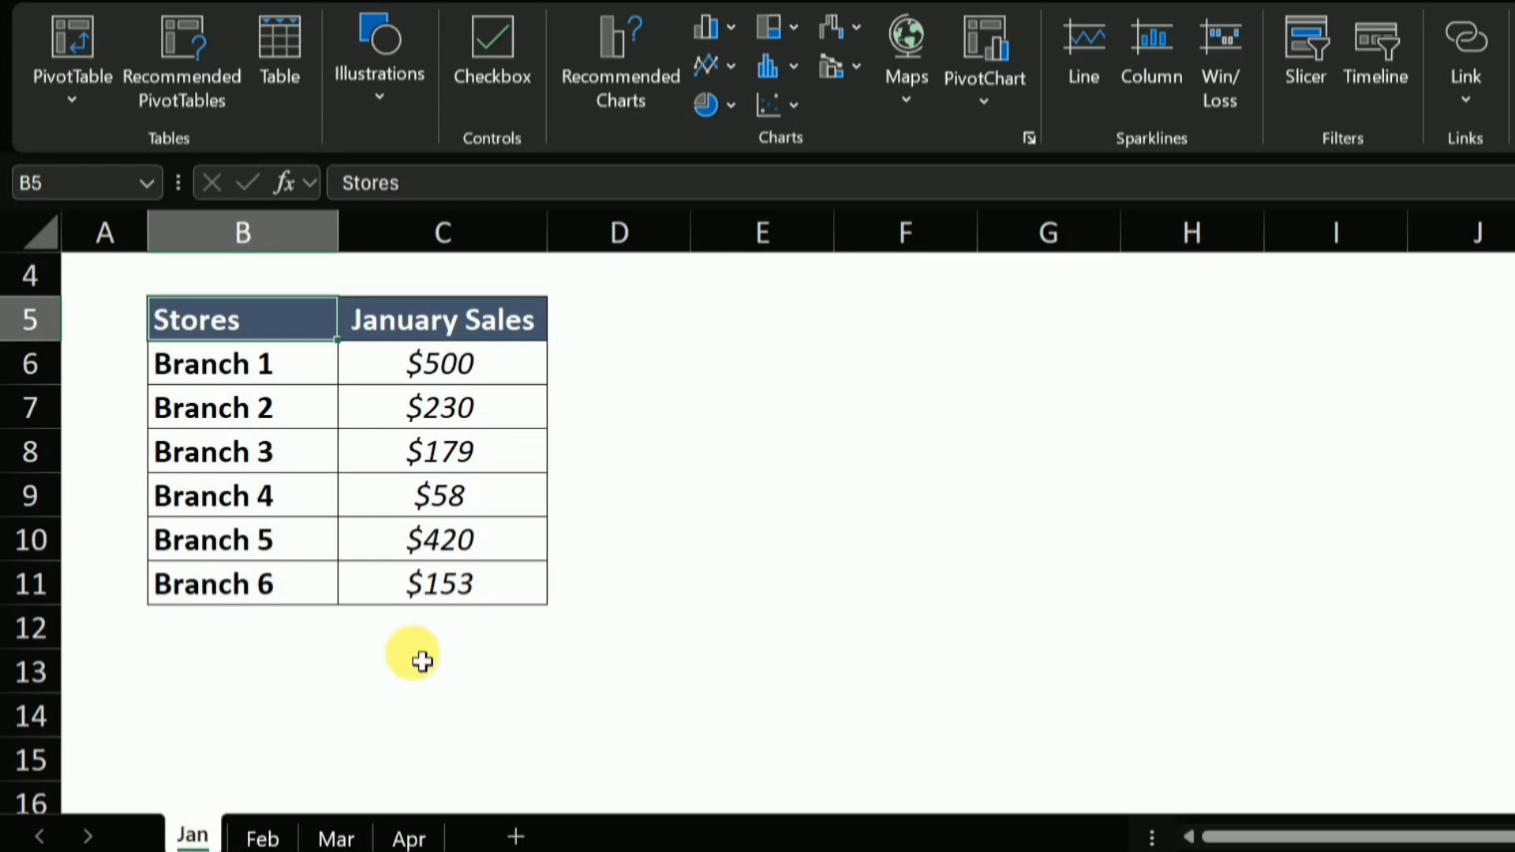
- Enter =HSTACK(Feb:Apr!C5:C11) in cell D5 of the Jan sheet to bring in the February to April sales columns
{"action": "left_click", "coordinate": [631, 319]}
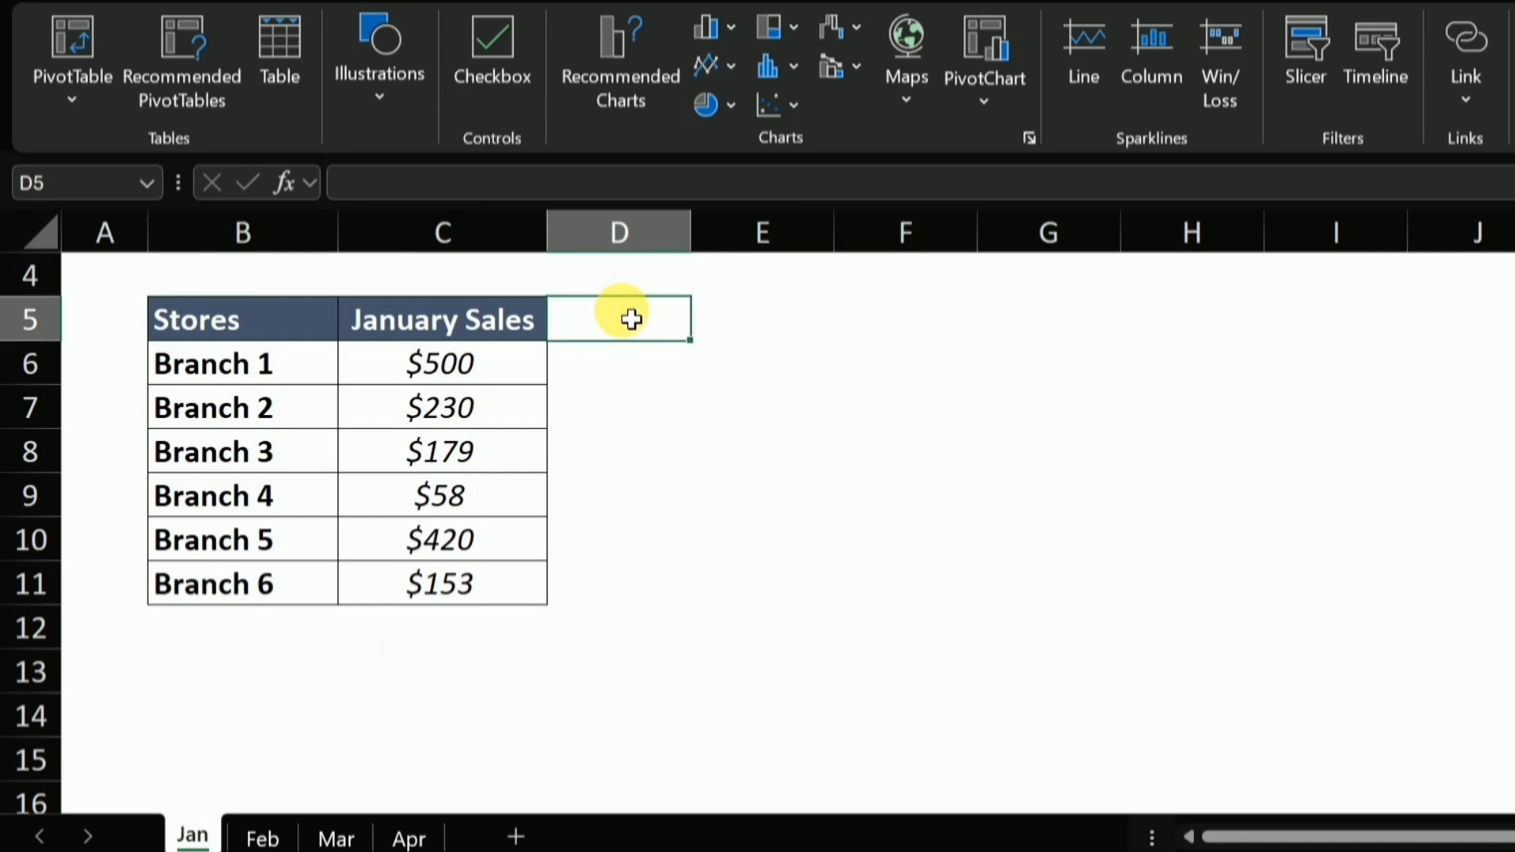
{"action": "type", "text": "="}
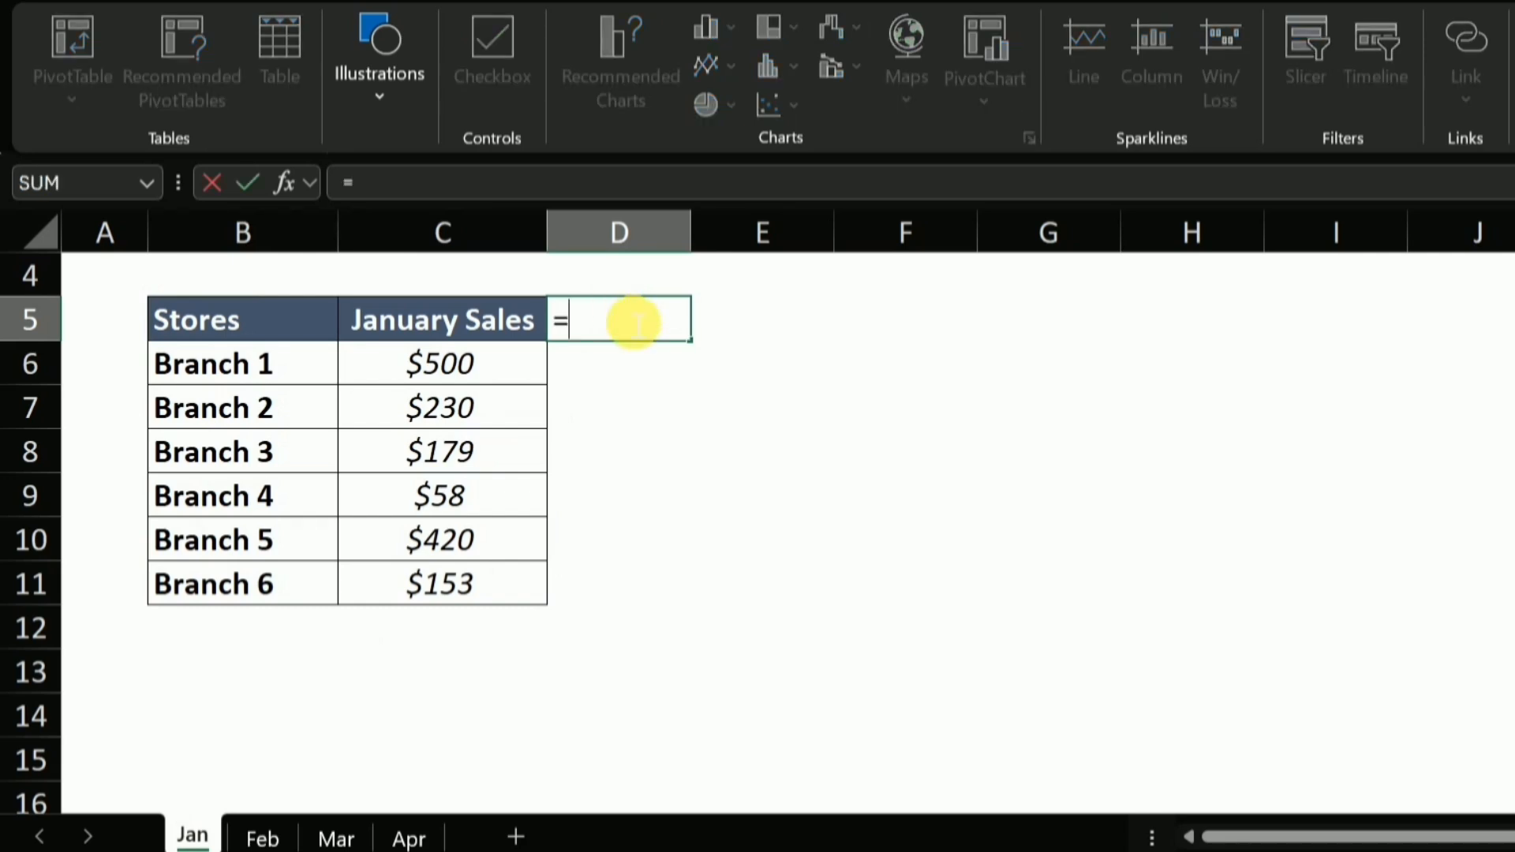
{"action": "type", "text": "hsta"}
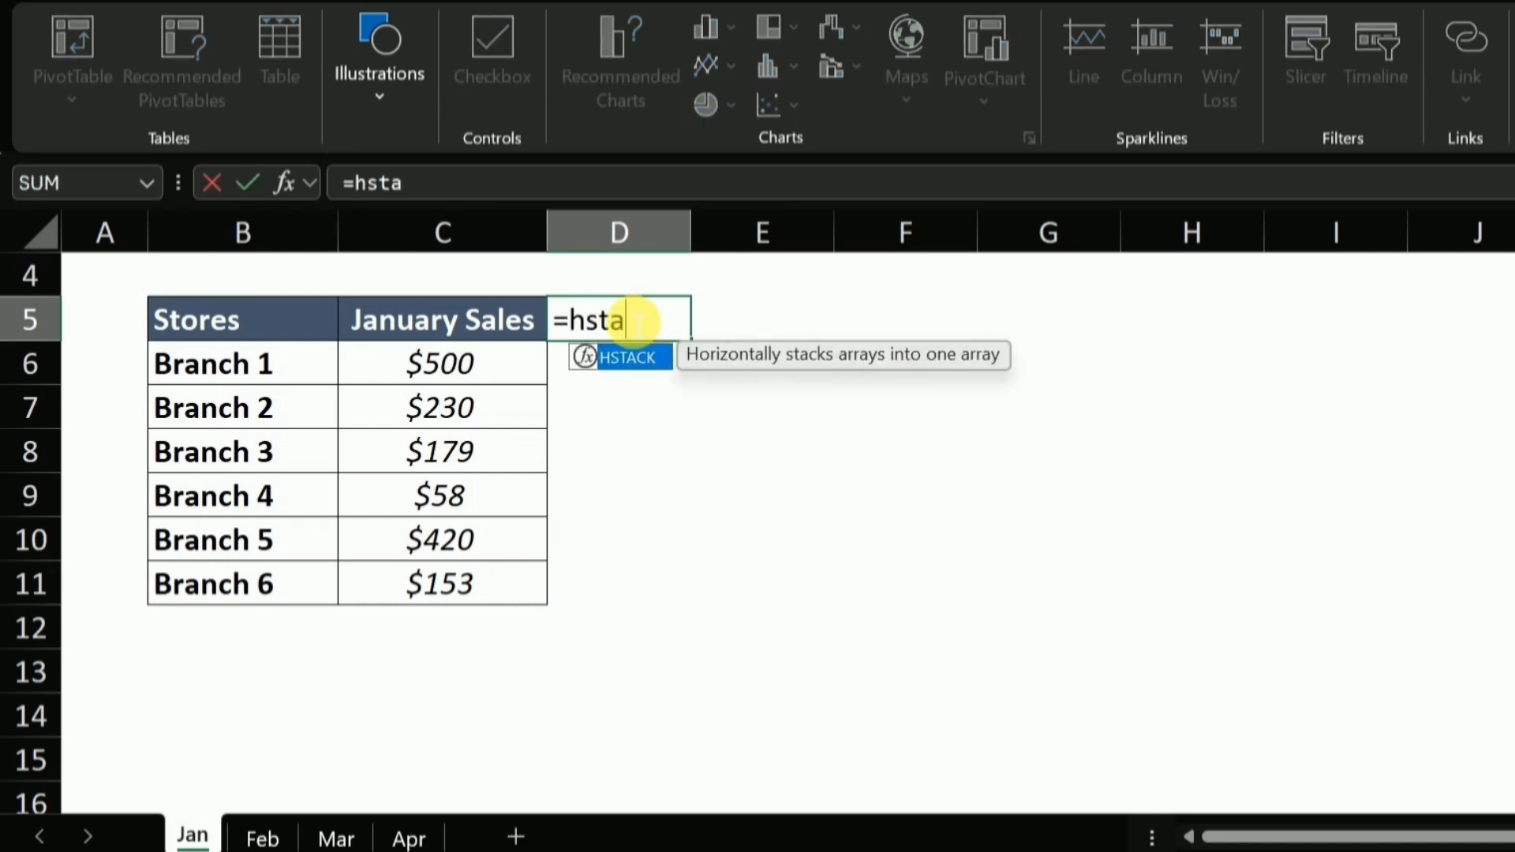
{"action": "type", "text": "ck("}
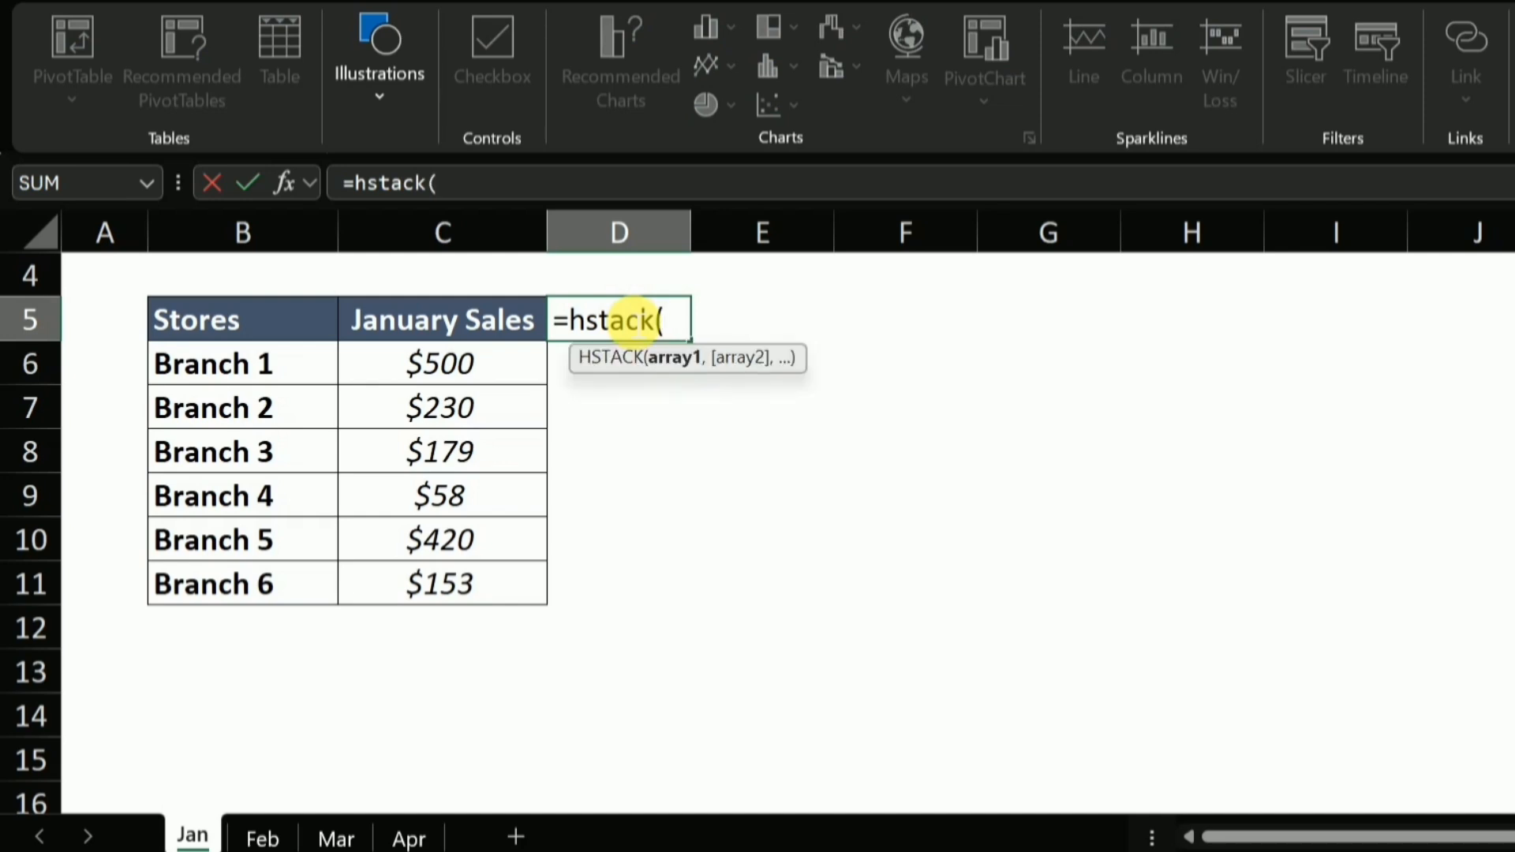
{"action": "left_click", "coordinate": [267, 838]}
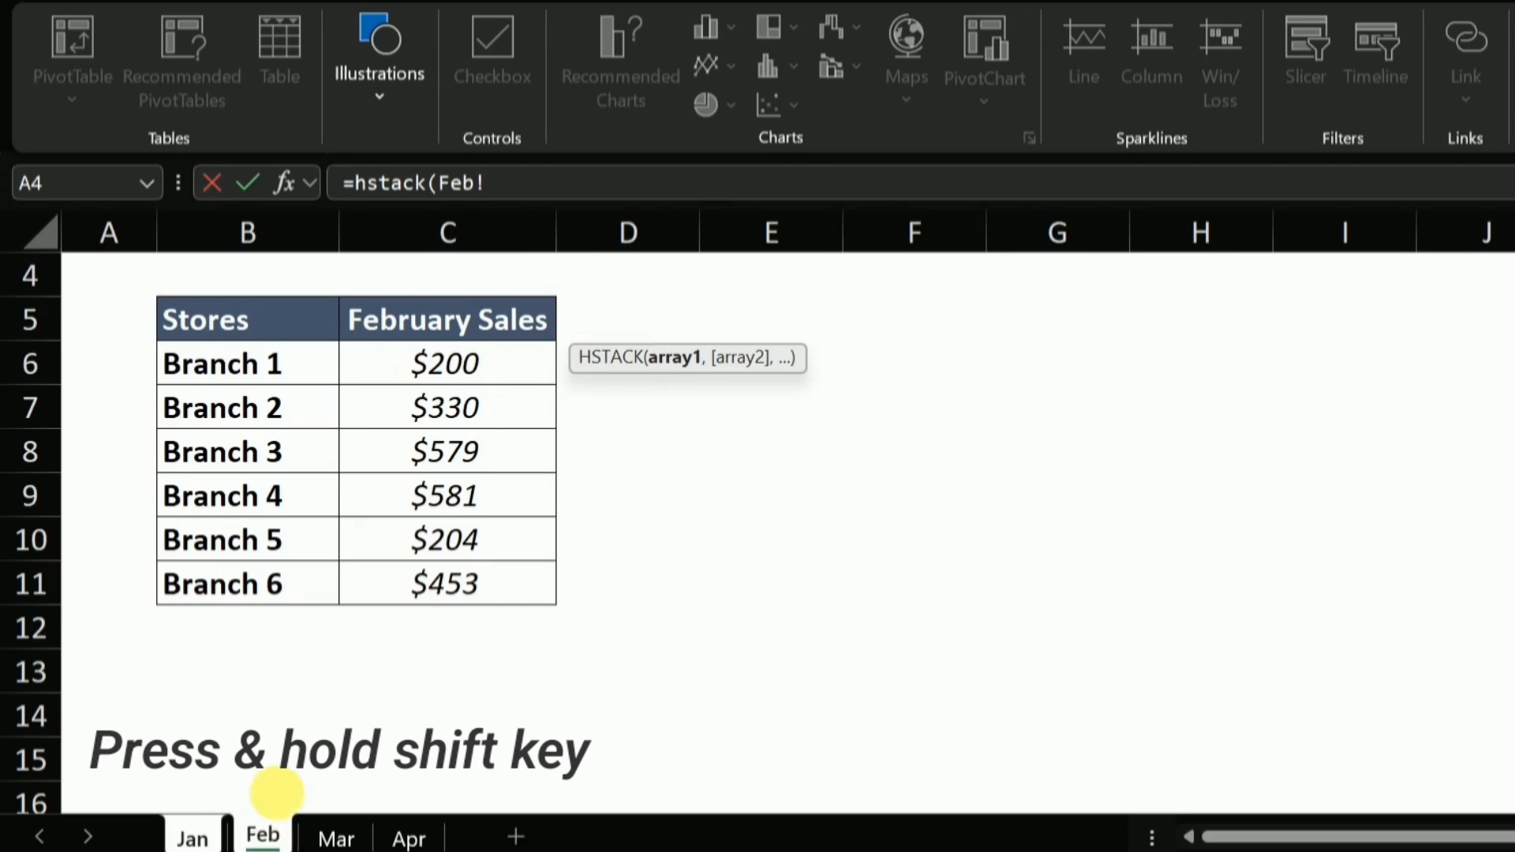
{"action": "left_click", "coordinate": [468, 330]}
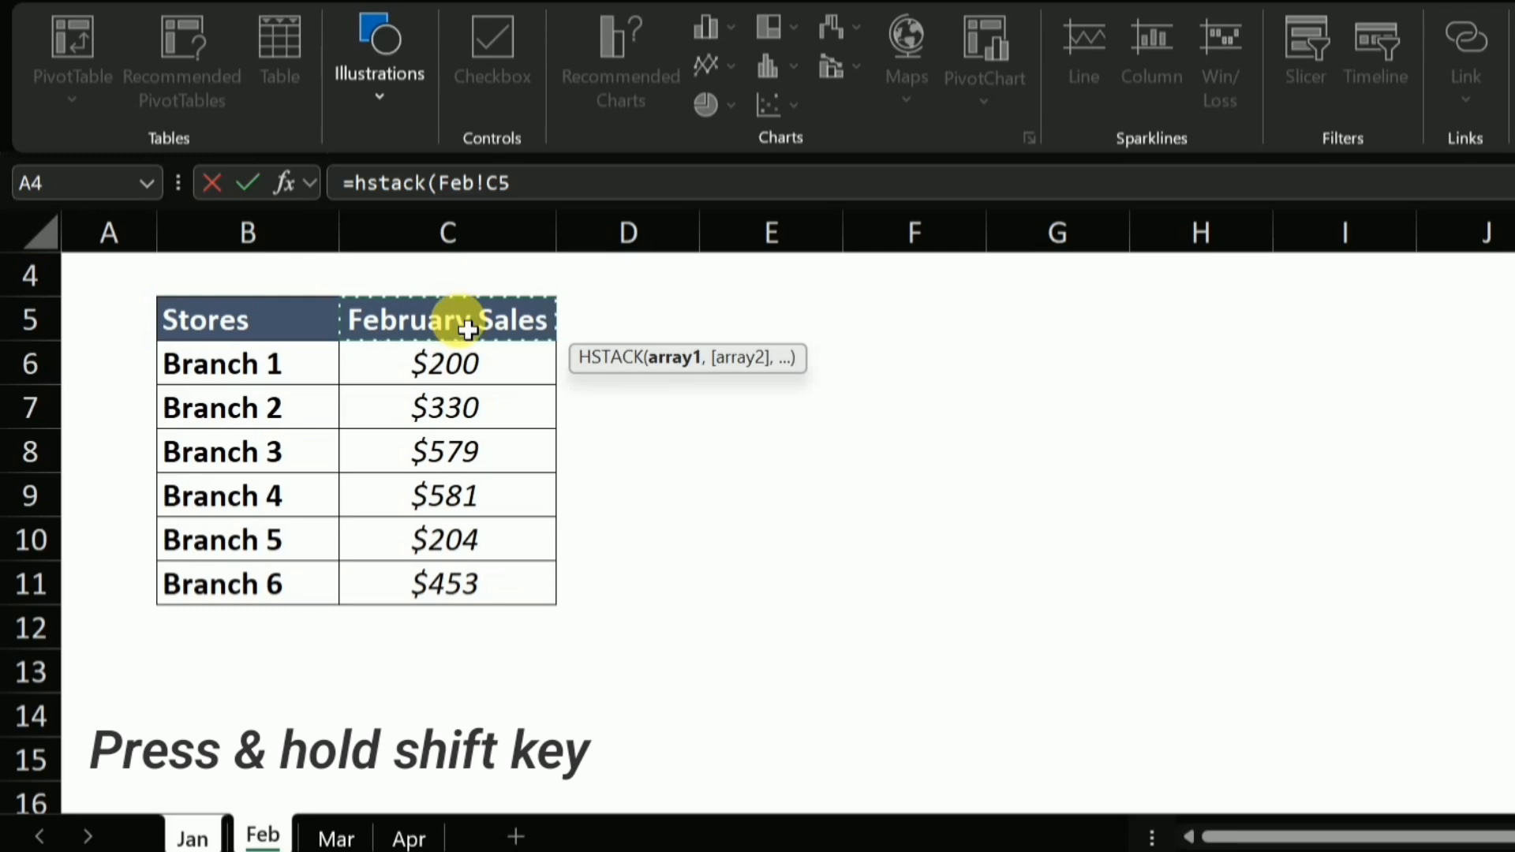
{"action": "left_click", "coordinate": [469, 598], "text": "shift"}
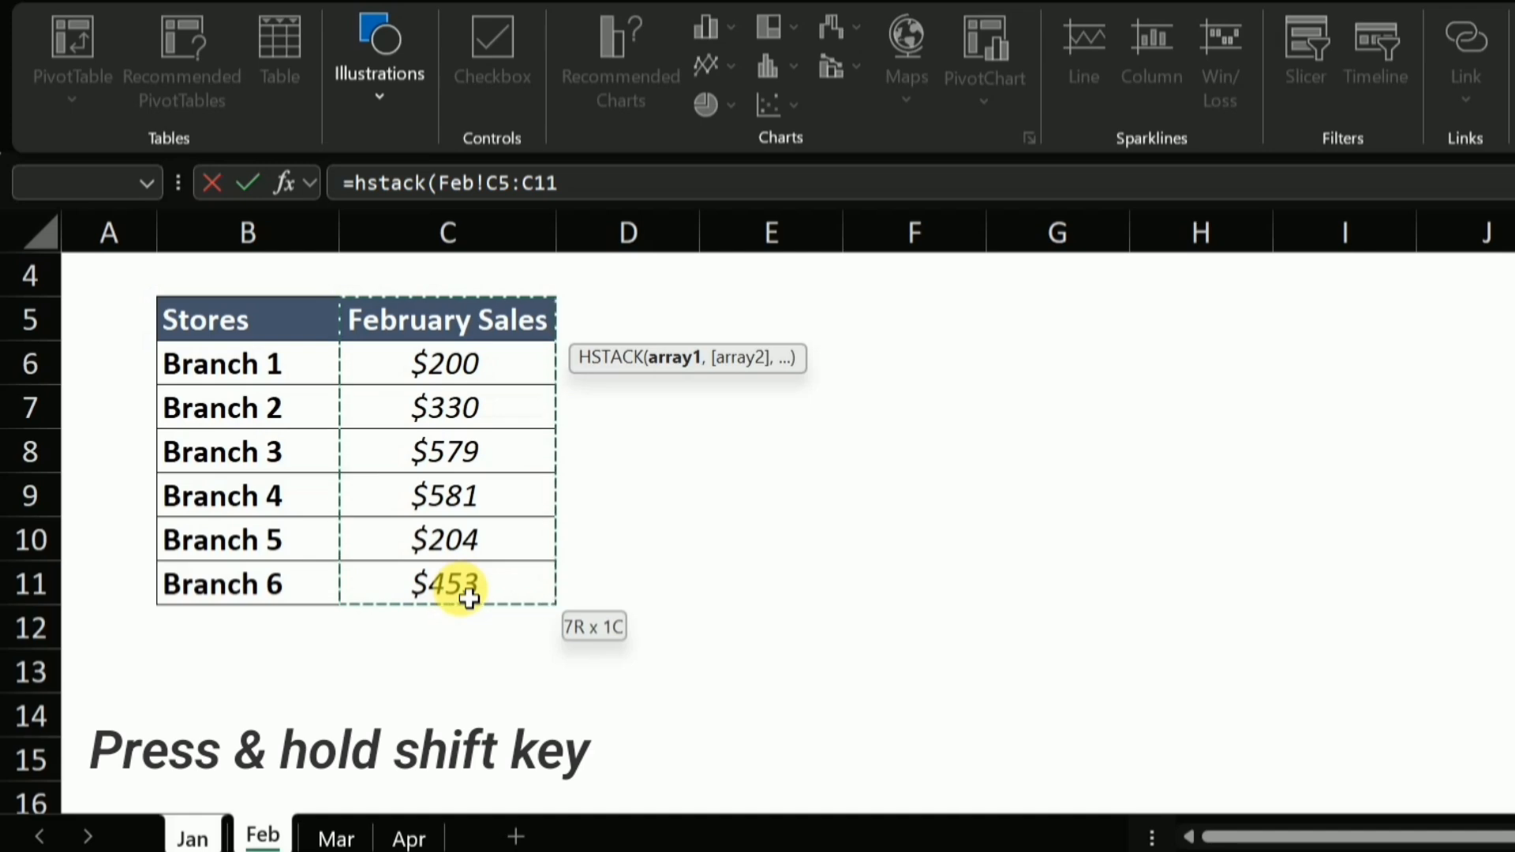
{"action": "left_click", "coordinate": [427, 837], "text": "shift"}
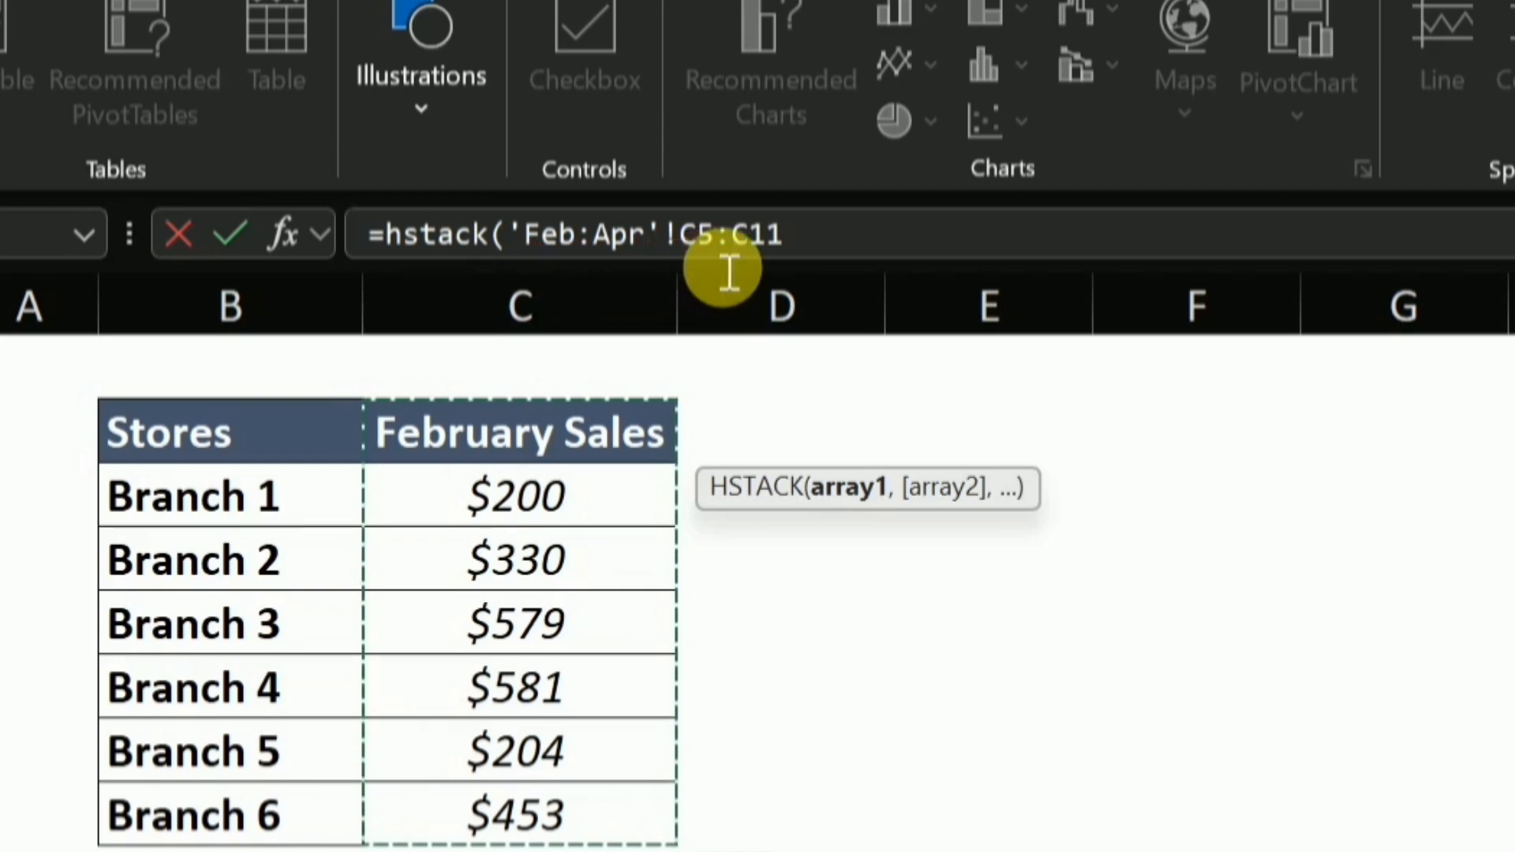
{"action": "left_click", "coordinate": [823, 265]}
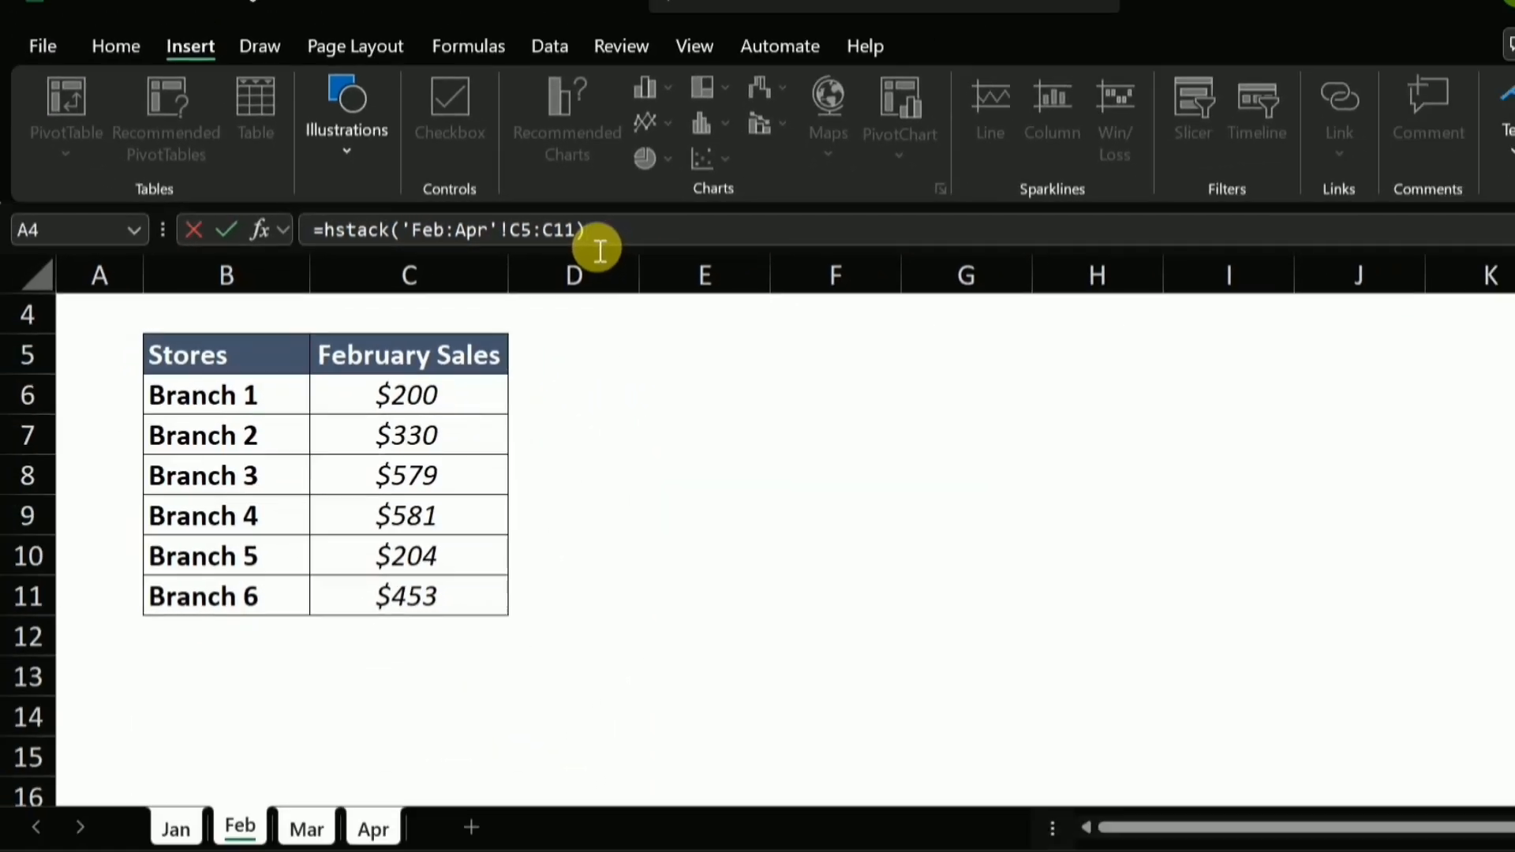
{"action": "key", "text": "Return"}
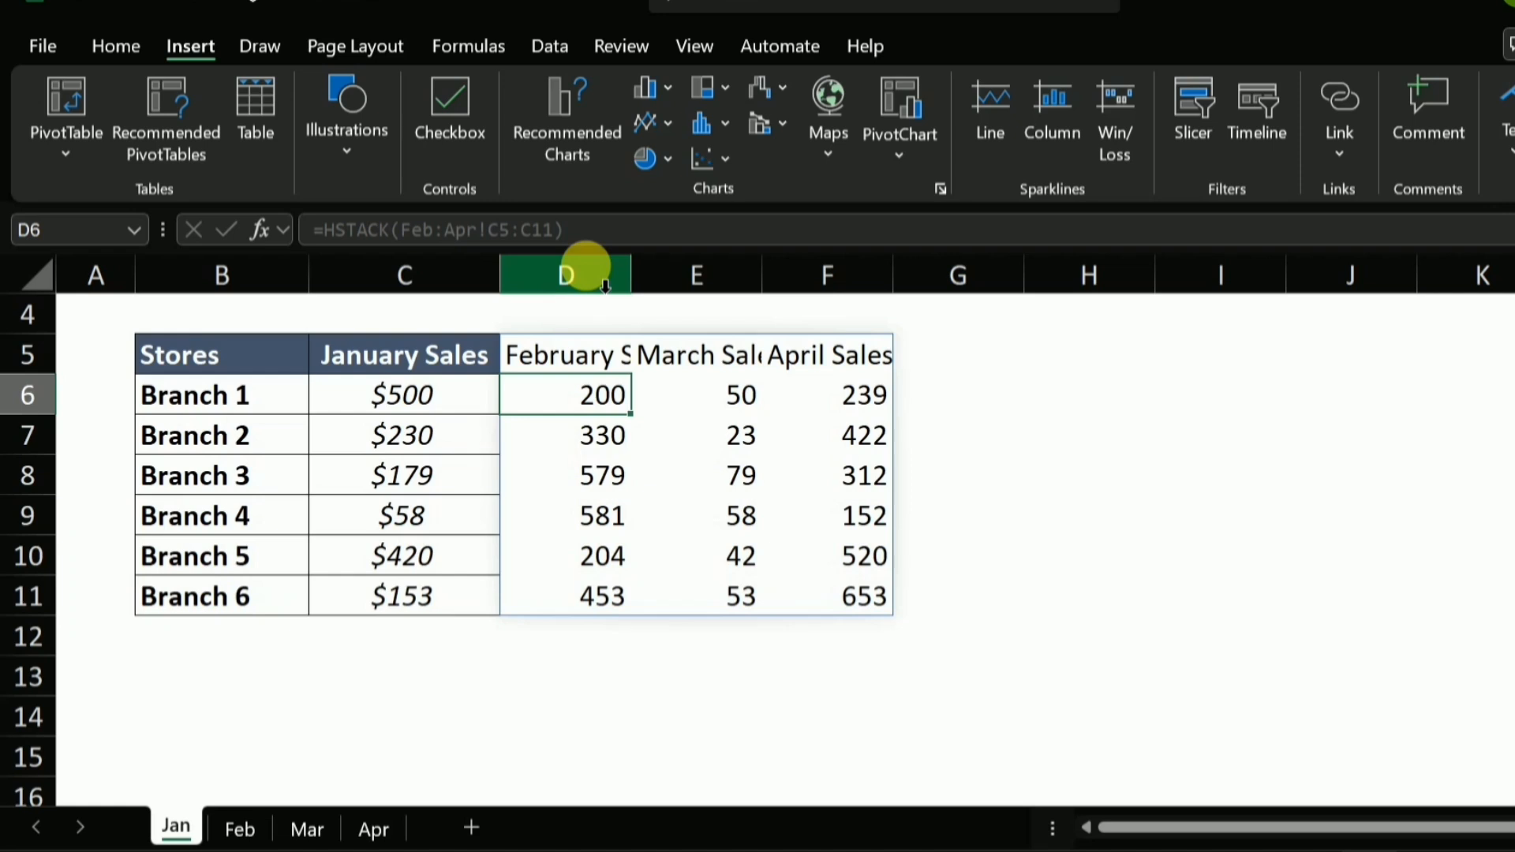
- Widen columns D to F together so the February, March and April Sales headers fit
{"action": "left_click_drag", "start_coordinate": [585, 267], "coordinate": [827, 272]}
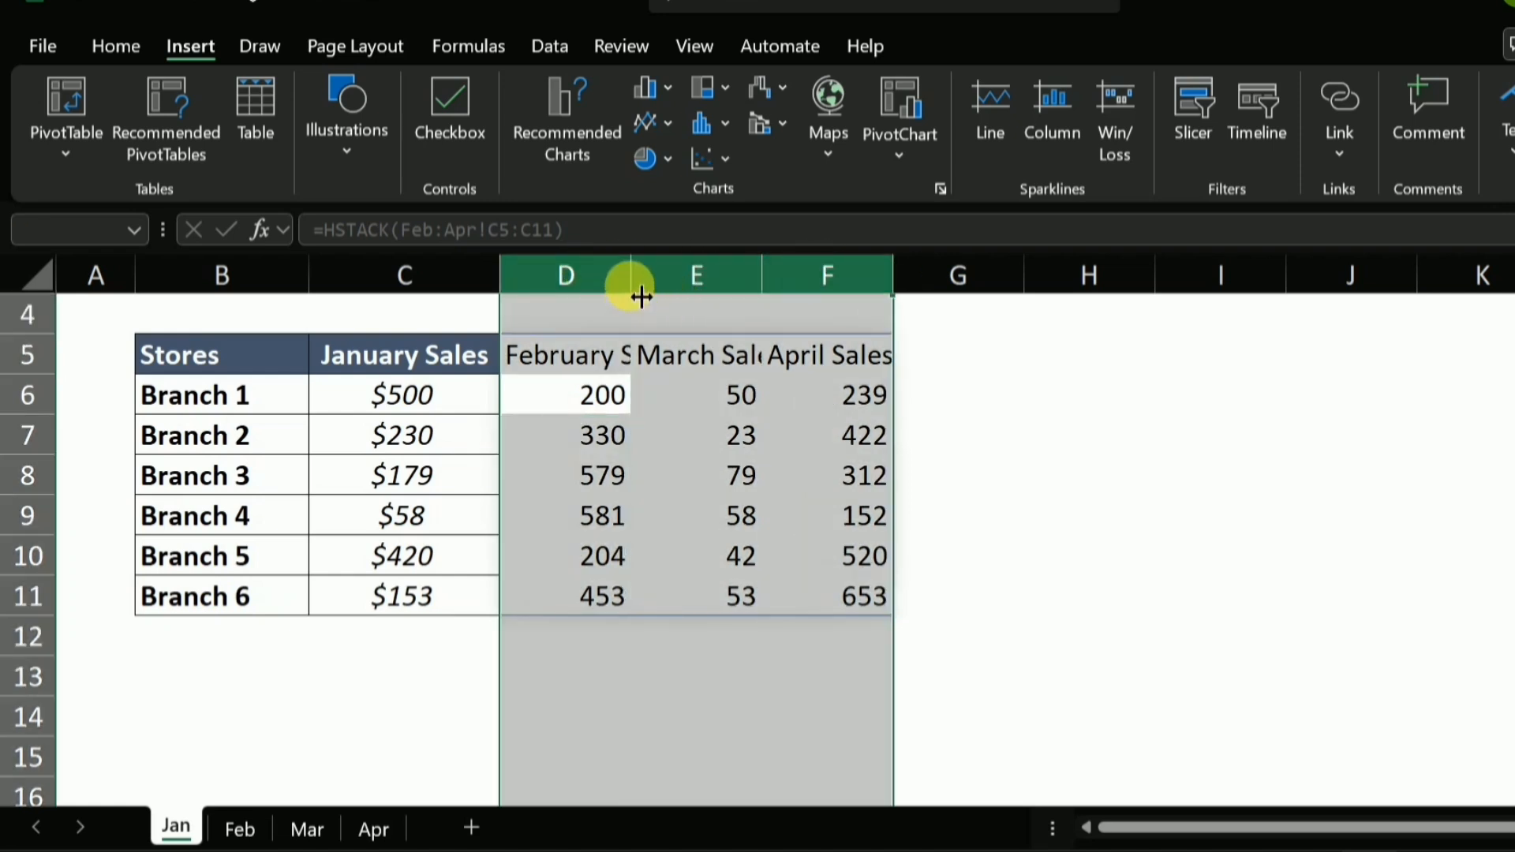
{"action": "left_click_drag", "start_coordinate": [640, 297], "coordinate": [697, 292]}
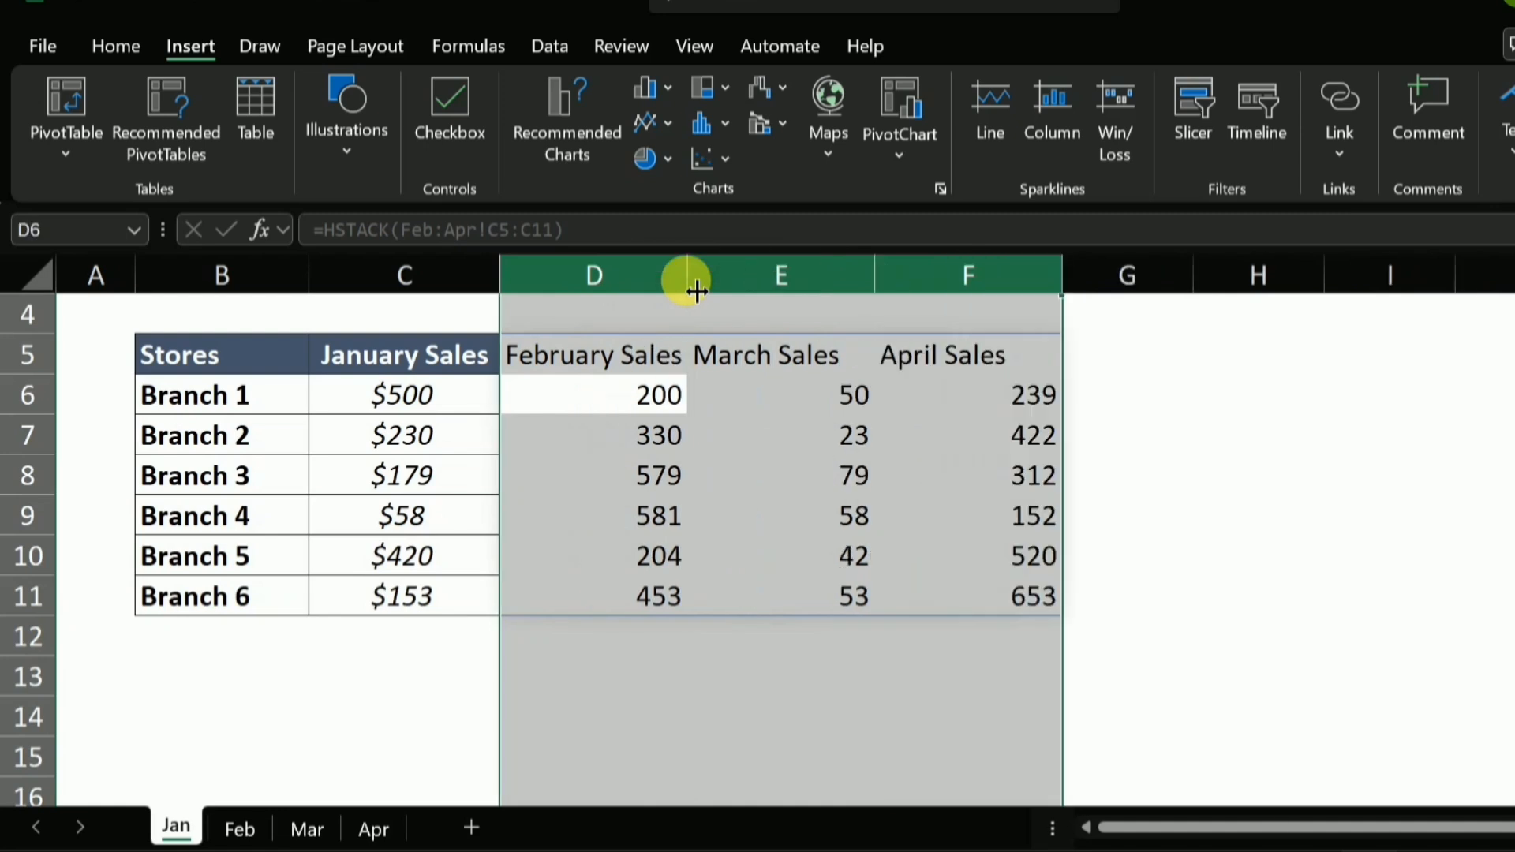
{"action": "left_click", "coordinate": [1126, 353]}
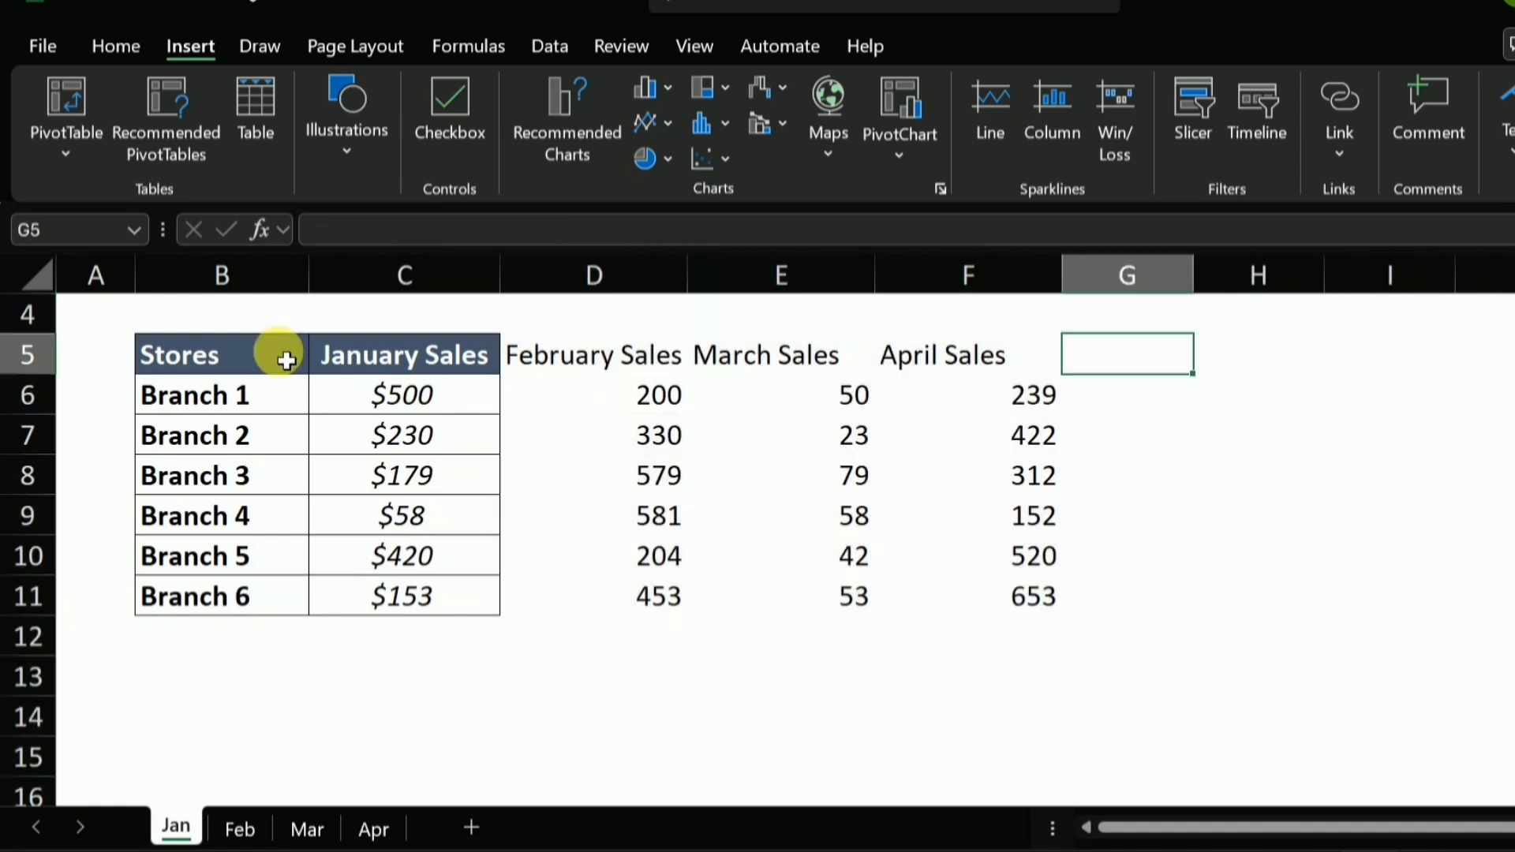
- Copy the formatting of the Stores and January Sales headers onto D5:F5 and slightly widen the February Sales column
{"action": "left_click_drag", "start_coordinate": [264, 352], "coordinate": [389, 356]}
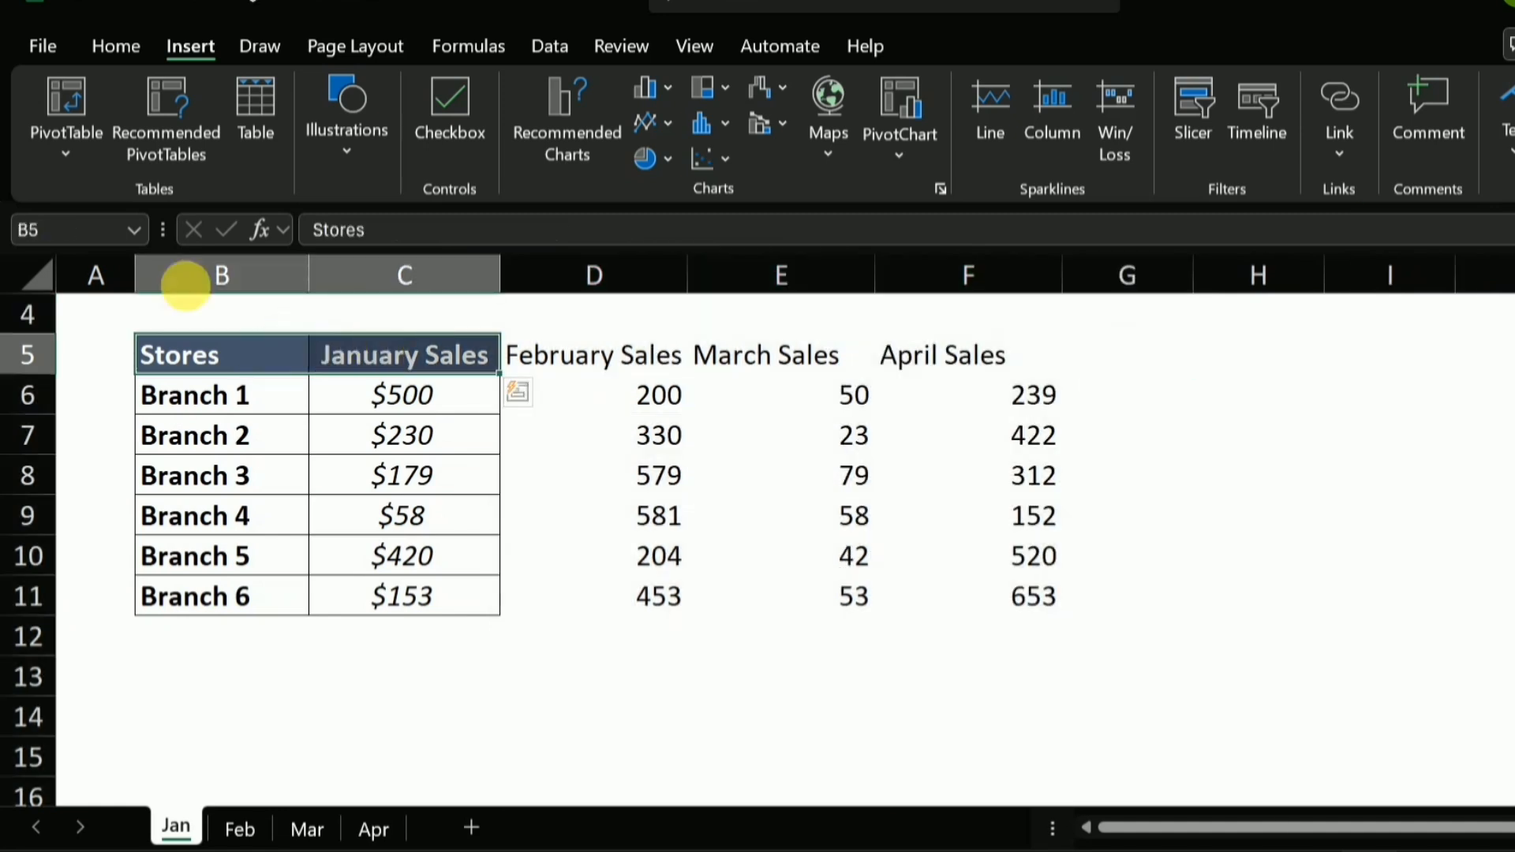
{"action": "left_click", "coordinate": [118, 47]}
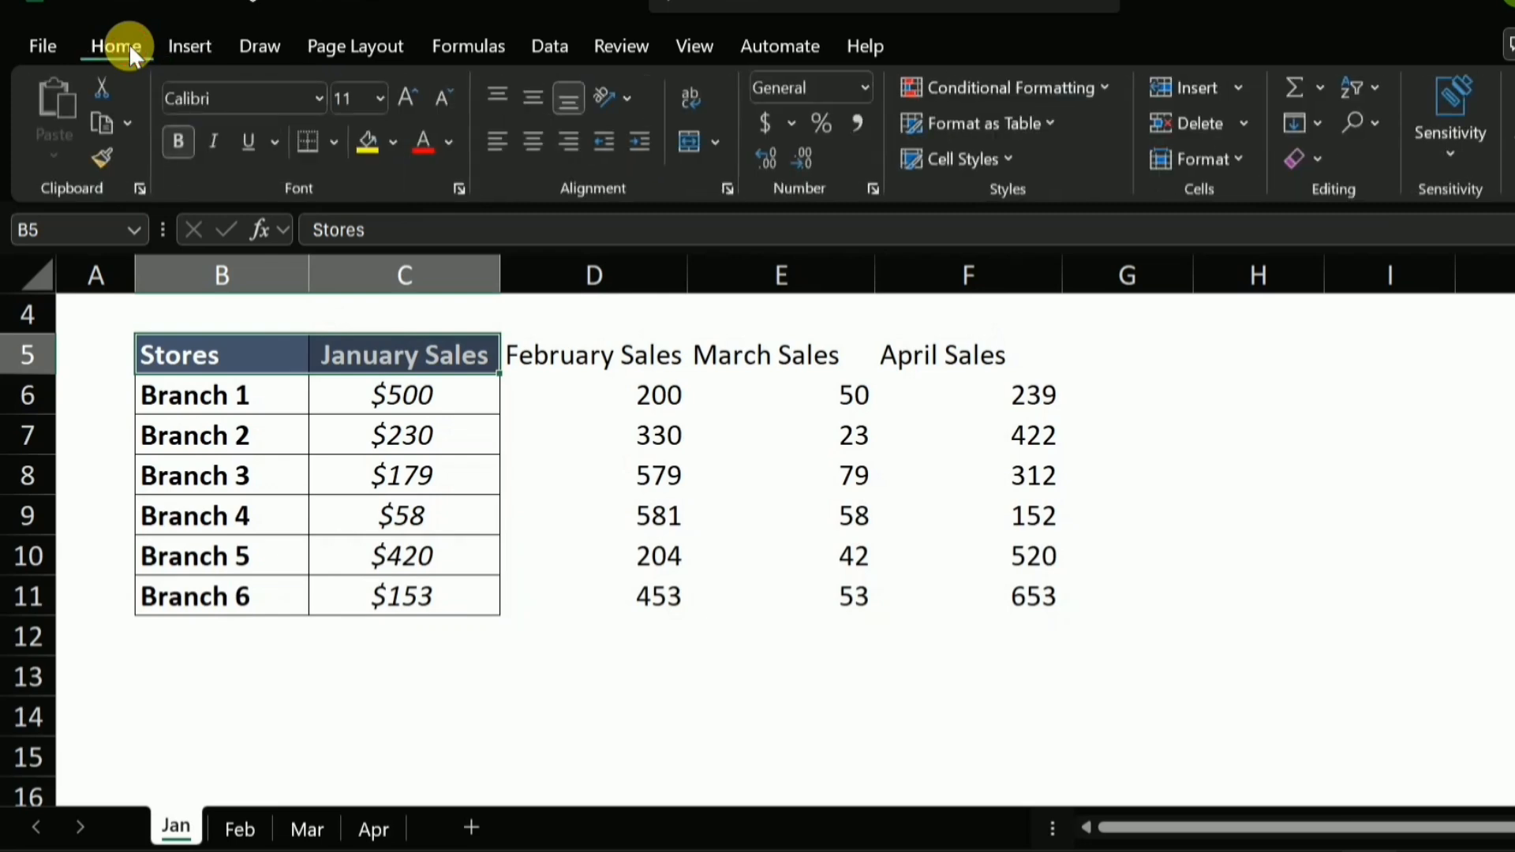
{"action": "left_click", "coordinate": [109, 153]}
{"action": "mouse_move", "coordinate": [525, 366]}
{"action": "left_mouse_down"}
{"action": "mouse_move", "coordinate": [720, 379]}
{"action": "mouse_move", "coordinate": [974, 328]}
{"action": "mouse_move", "coordinate": [993, 371]}
{"action": "left_mouse_up"}
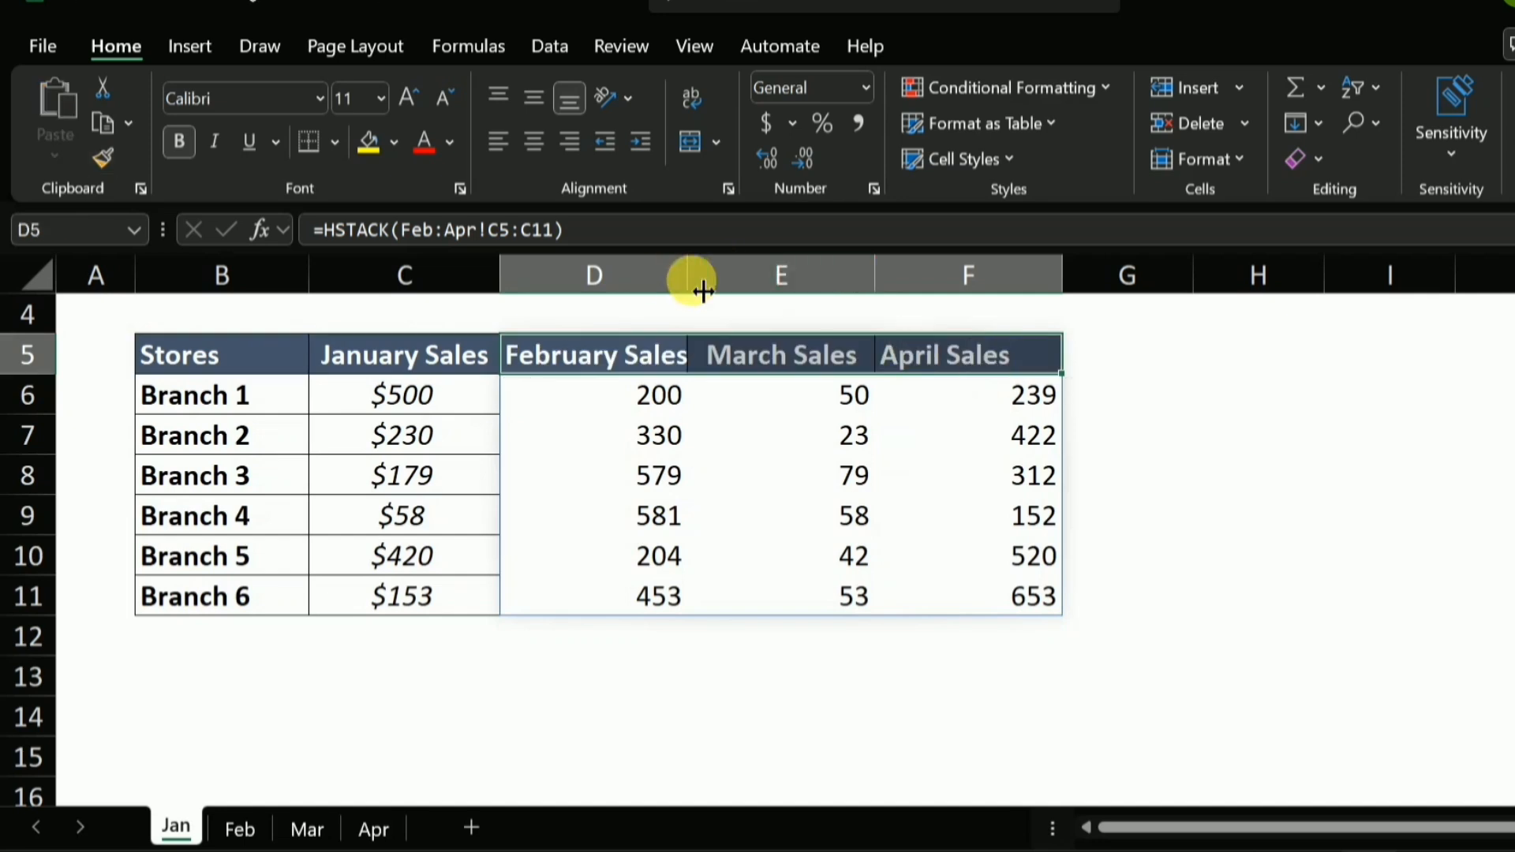
{"action": "left_click_drag", "start_coordinate": [702, 287], "coordinate": [713, 294]}
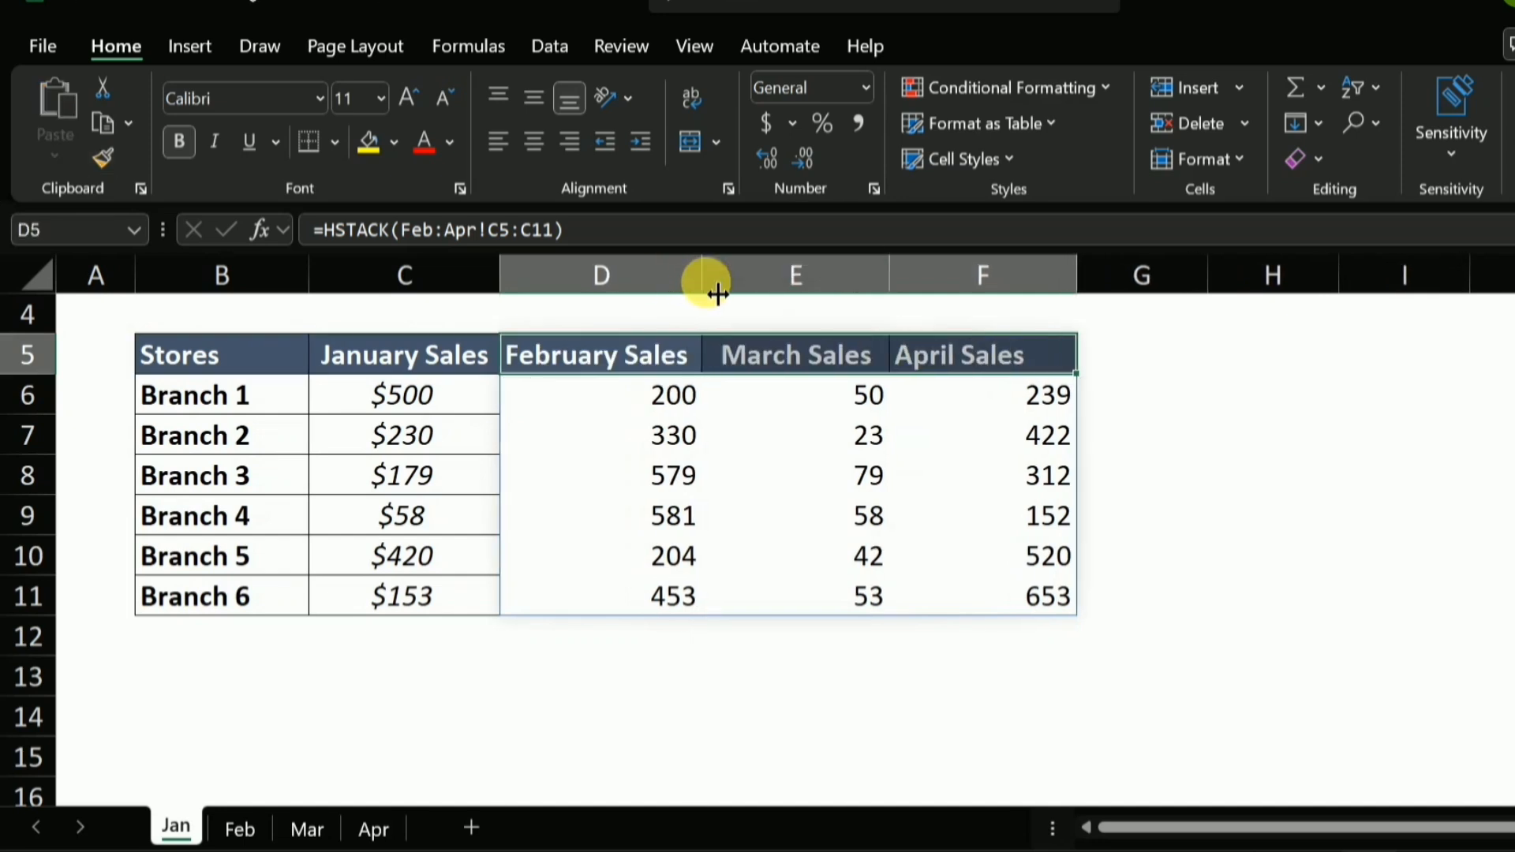
- Apply All Borders to the February to April sales figures in D6:F11
{"action": "left_click_drag", "start_coordinate": [533, 407], "coordinate": [1052, 592]}
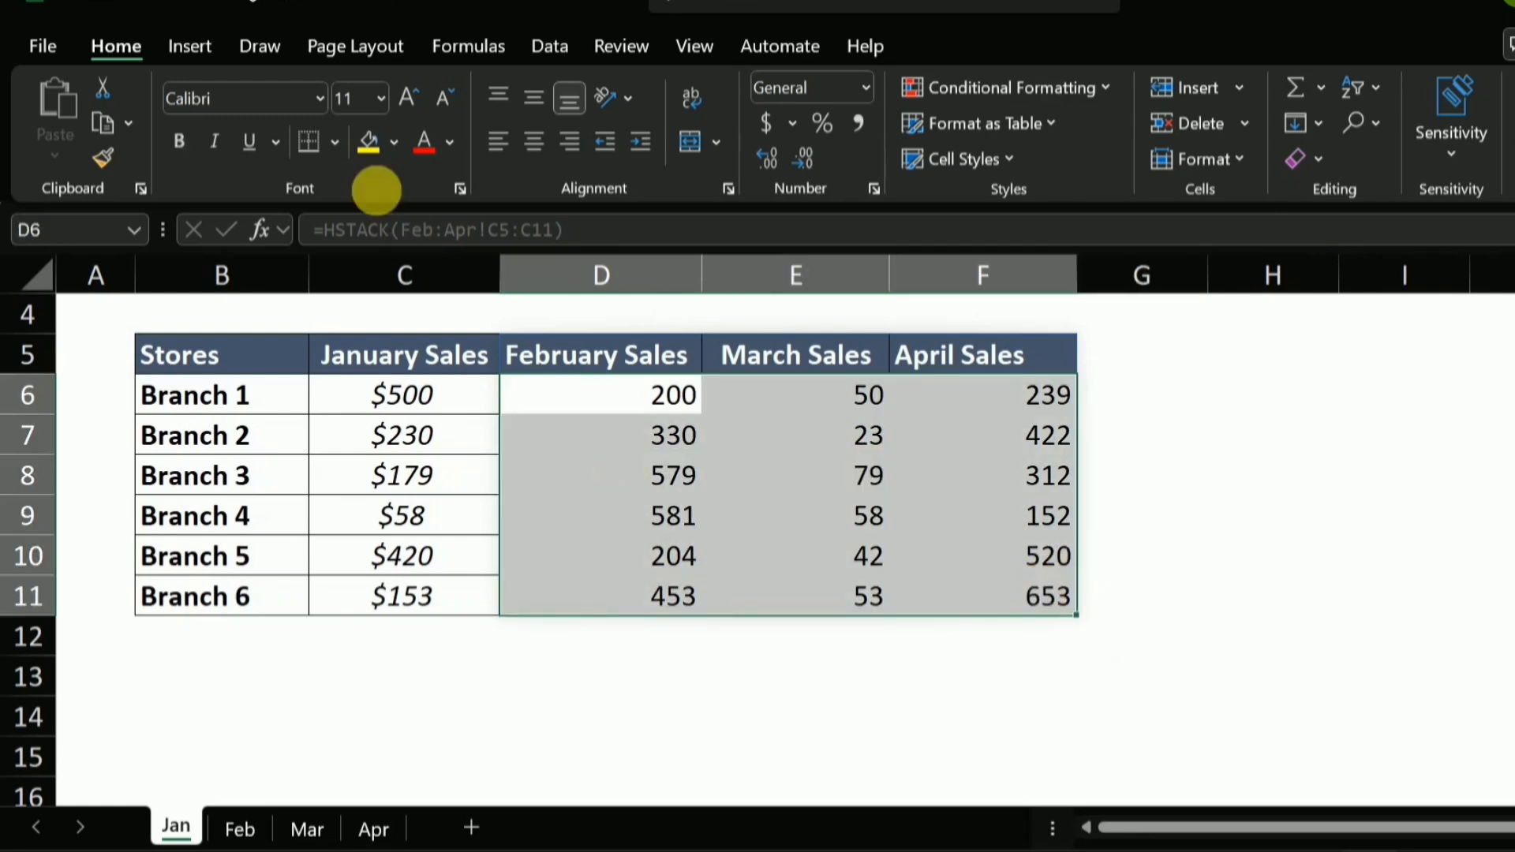
{"action": "left_click", "coordinate": [341, 139]}
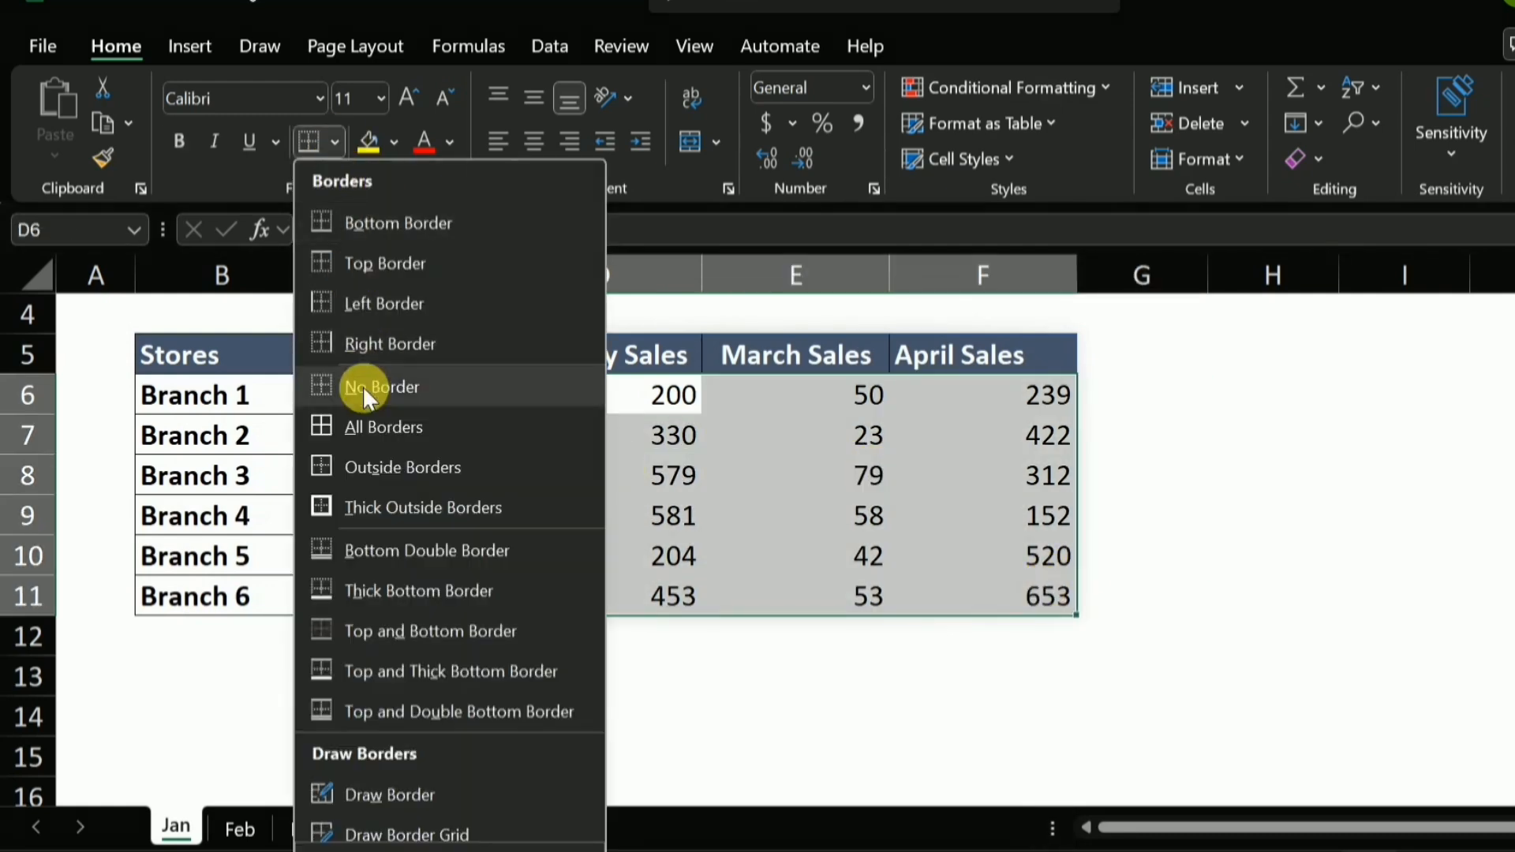
{"action": "left_click", "coordinate": [368, 427]}
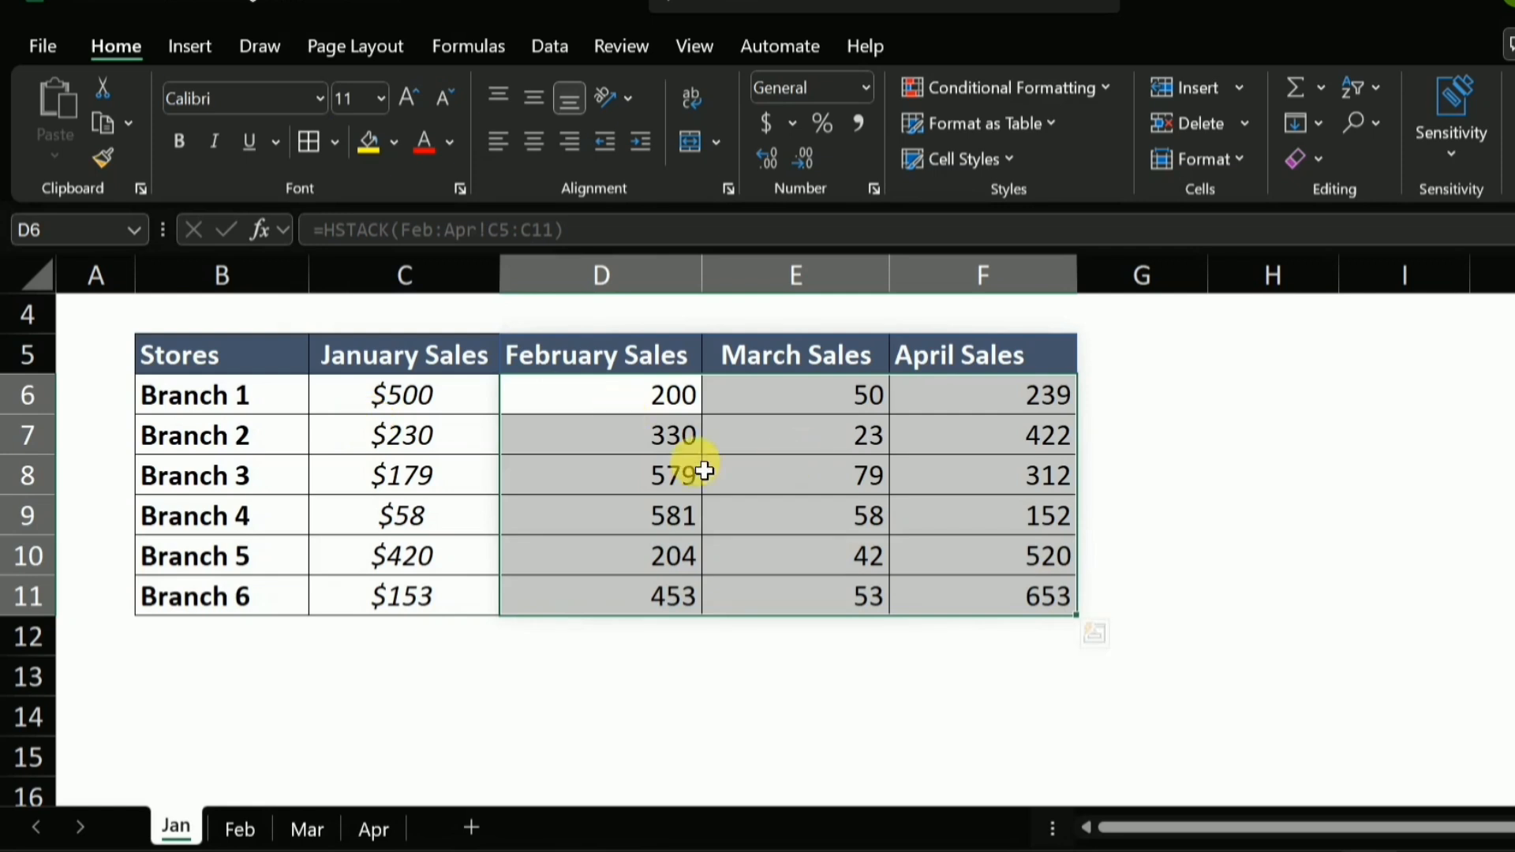
{"action": "left_click", "coordinate": [1065, 366]}
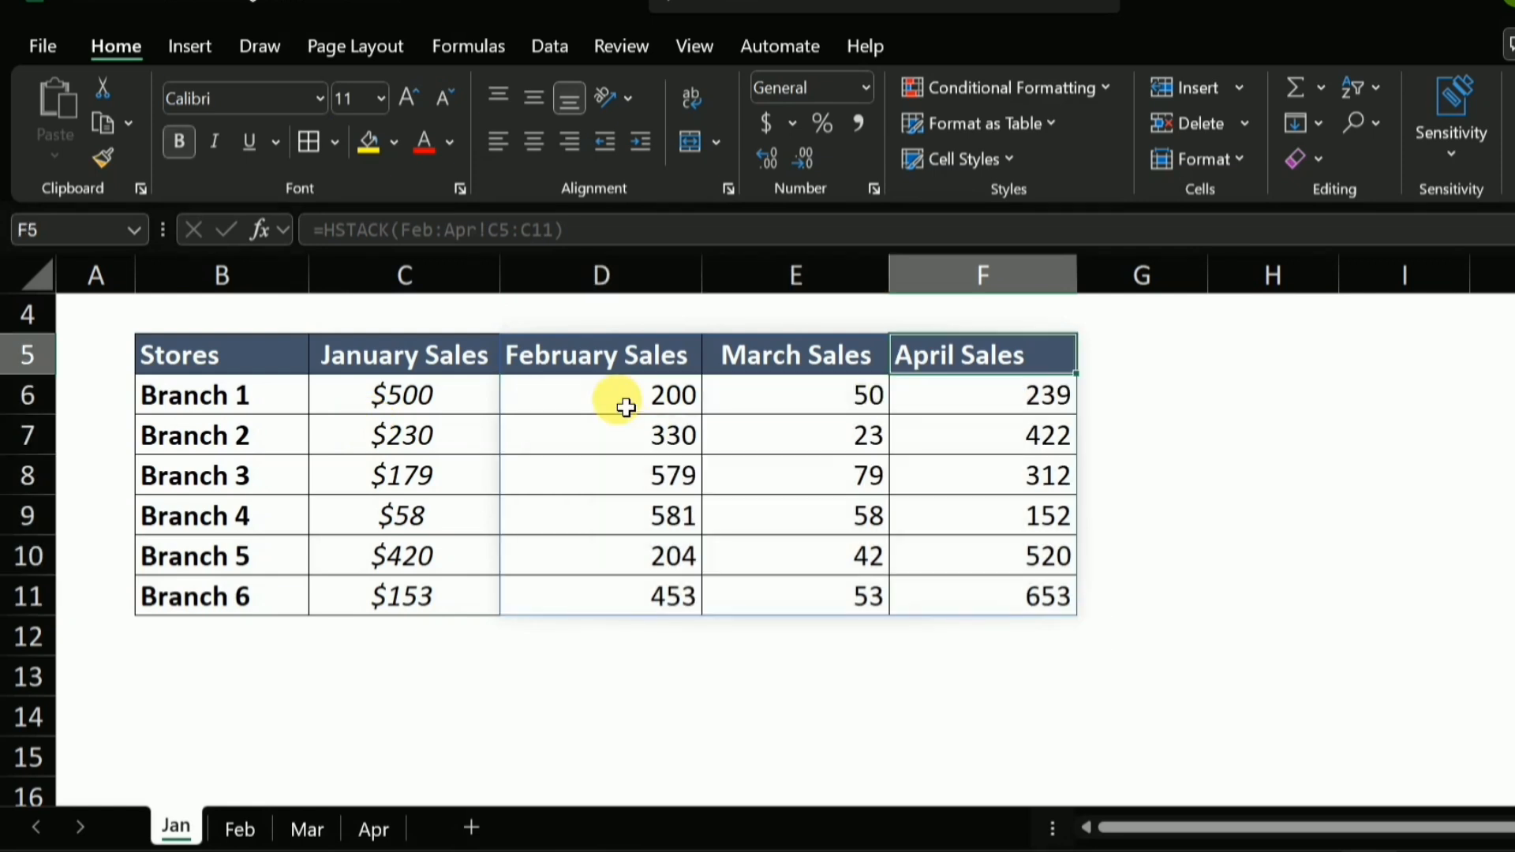
- Format the sales figures in D6:F11 as Currency with the $ symbol and 2 decimal places
{"action": "mouse_move", "coordinate": [626, 407]}
{"action": "left_mouse_down"}
{"action": "mouse_move", "coordinate": [802, 473]}
{"action": "mouse_move", "coordinate": [966, 595]}
{"action": "left_mouse_up"}
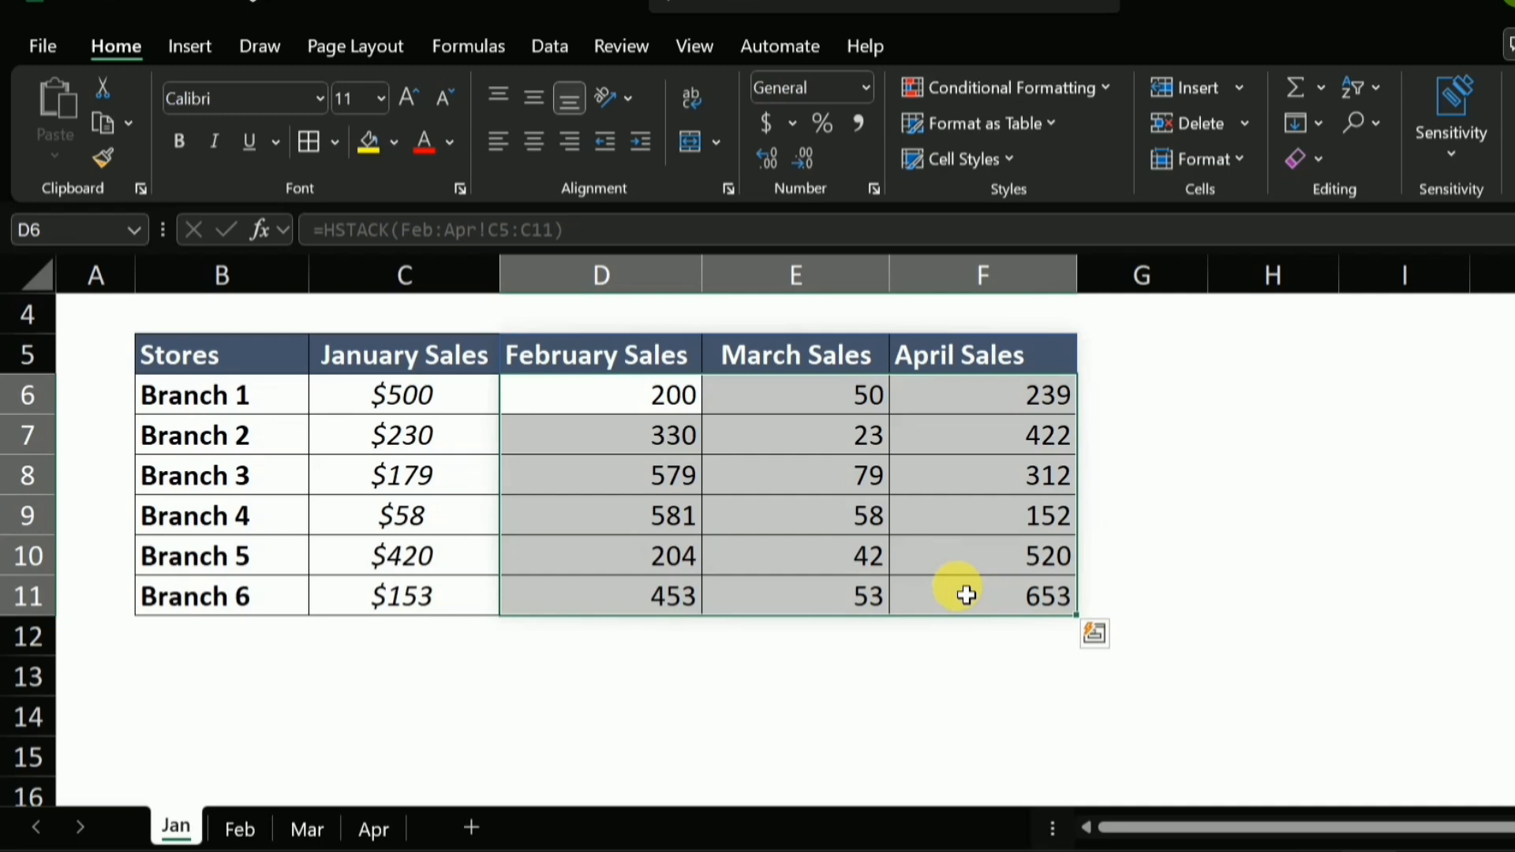
{"action": "key", "text": "ctrl+1"}
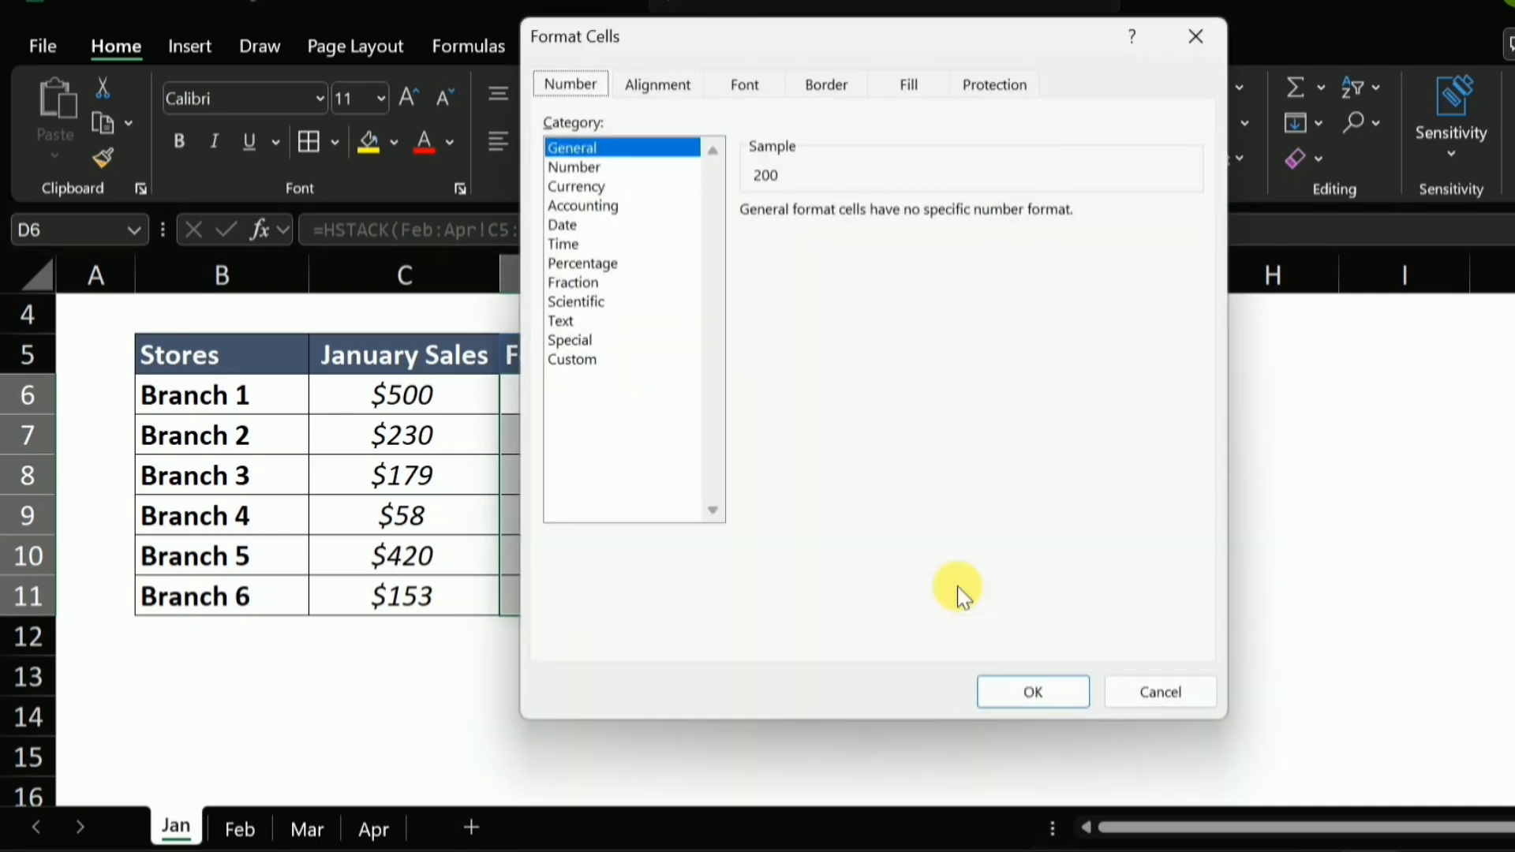
{"action": "left_click", "coordinate": [599, 187]}
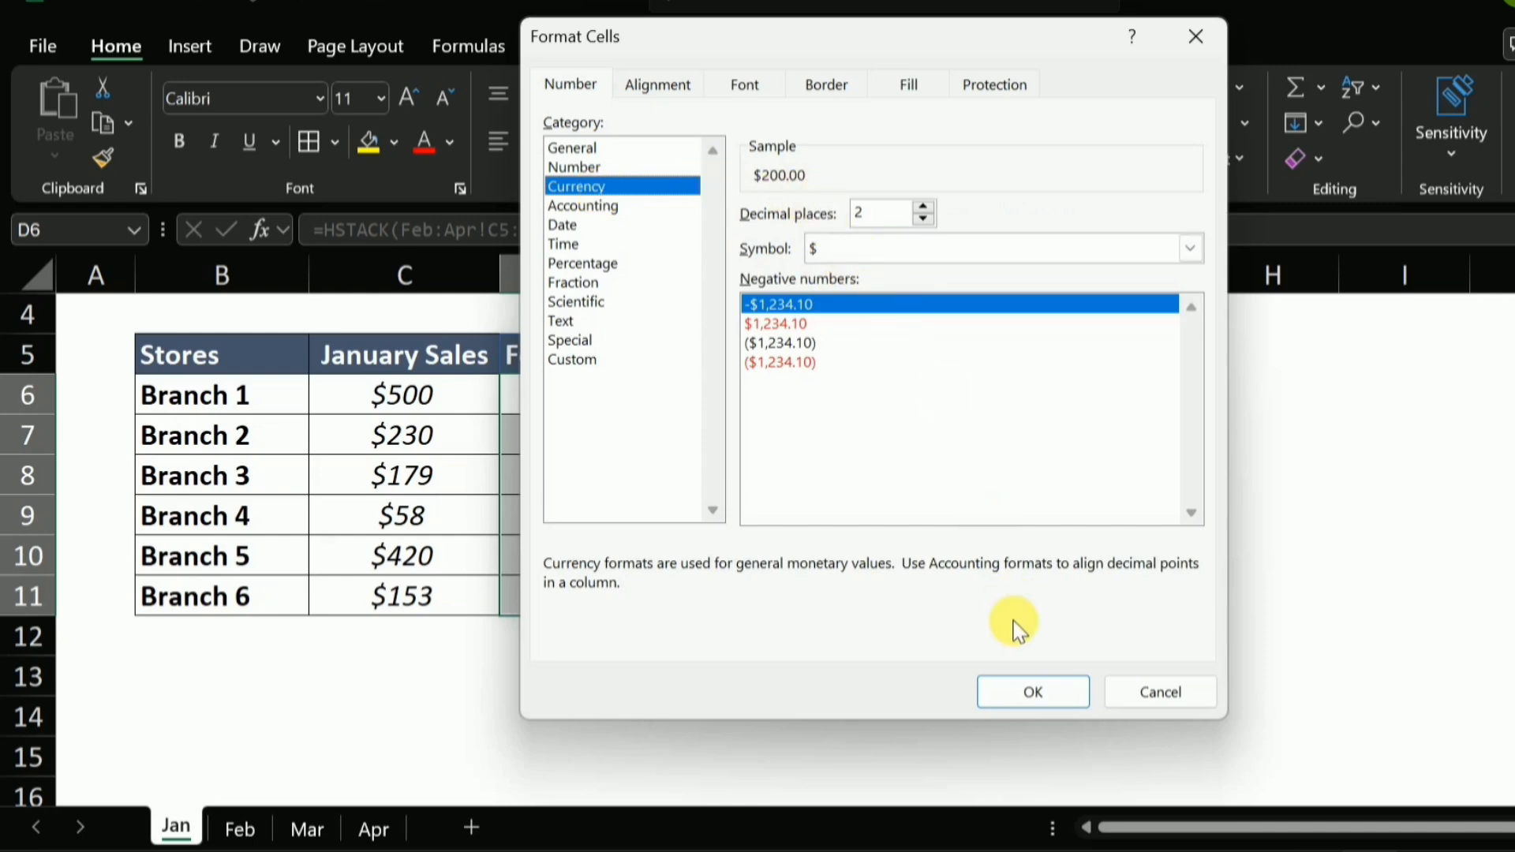
{"action": "left_click", "coordinate": [1038, 690]}
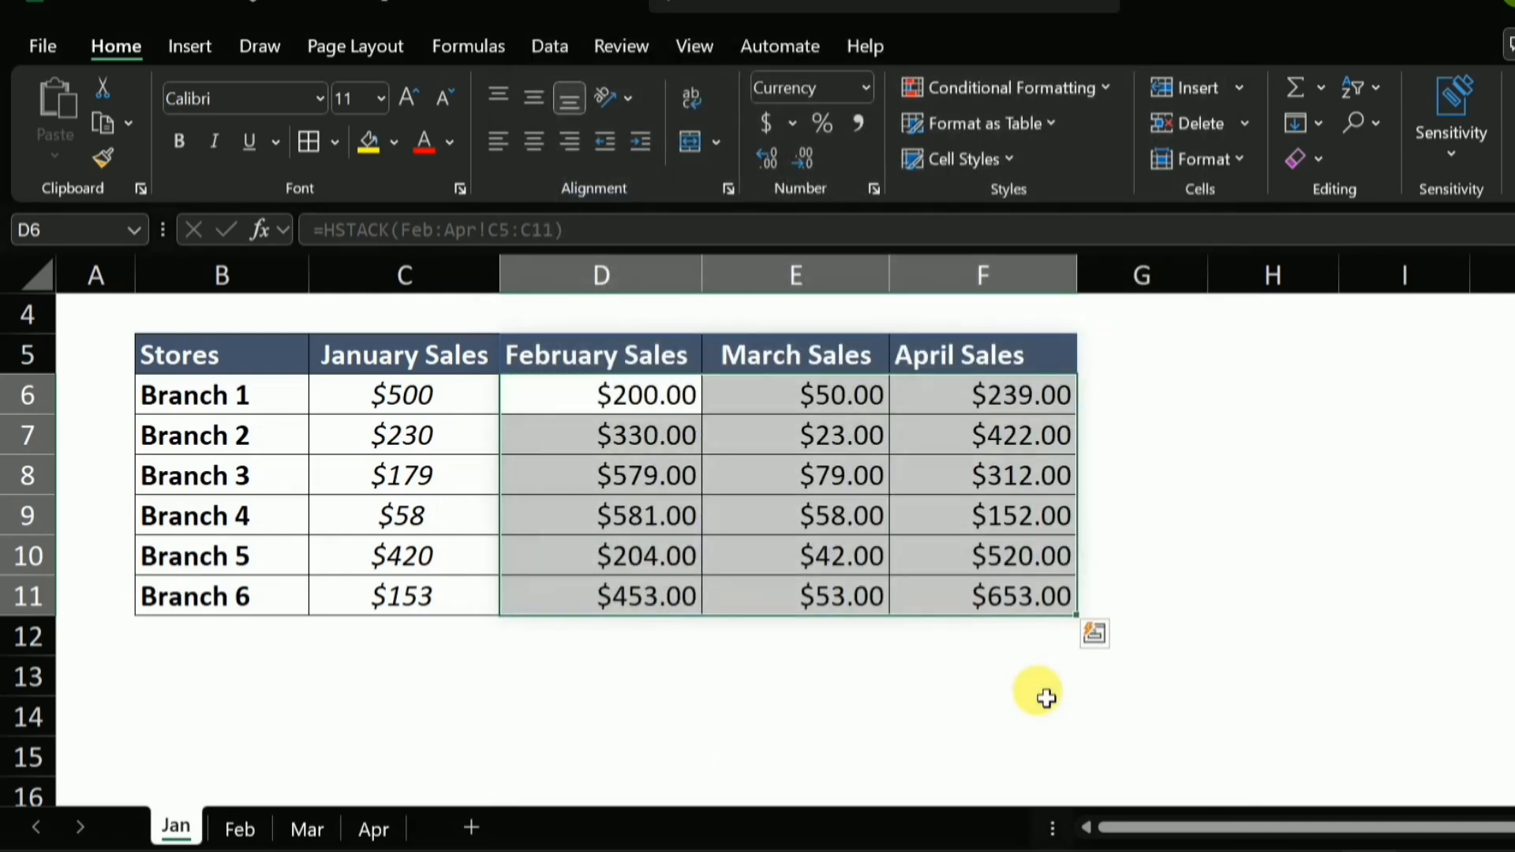
{"action": "left_click", "coordinate": [1056, 360]}
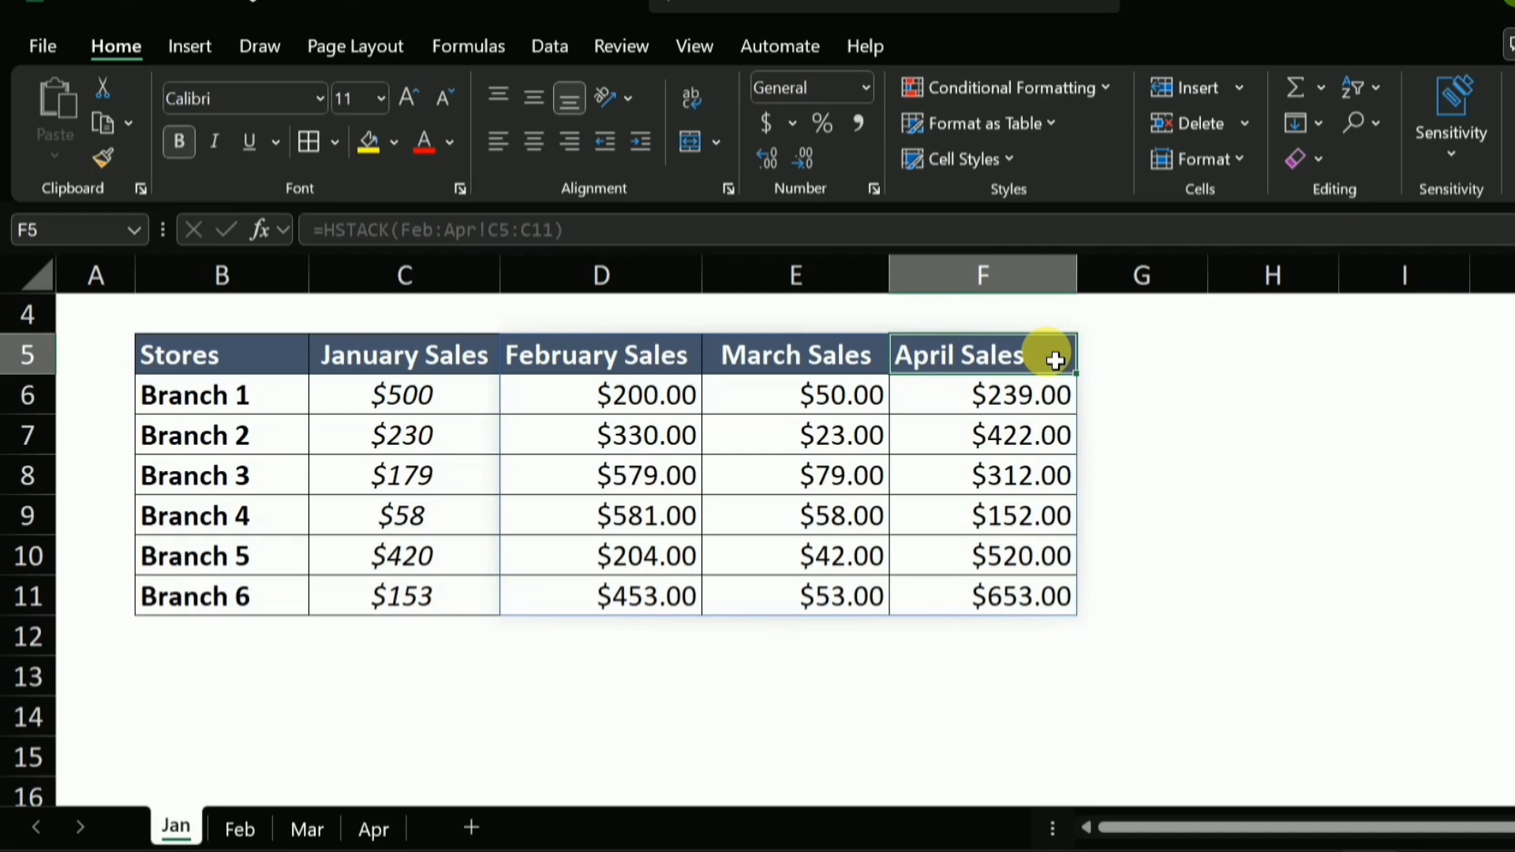
- Copy the whole combined sales table in B5:F11 on the Jan sheet
{"action": "left_click", "coordinate": [682, 420]}
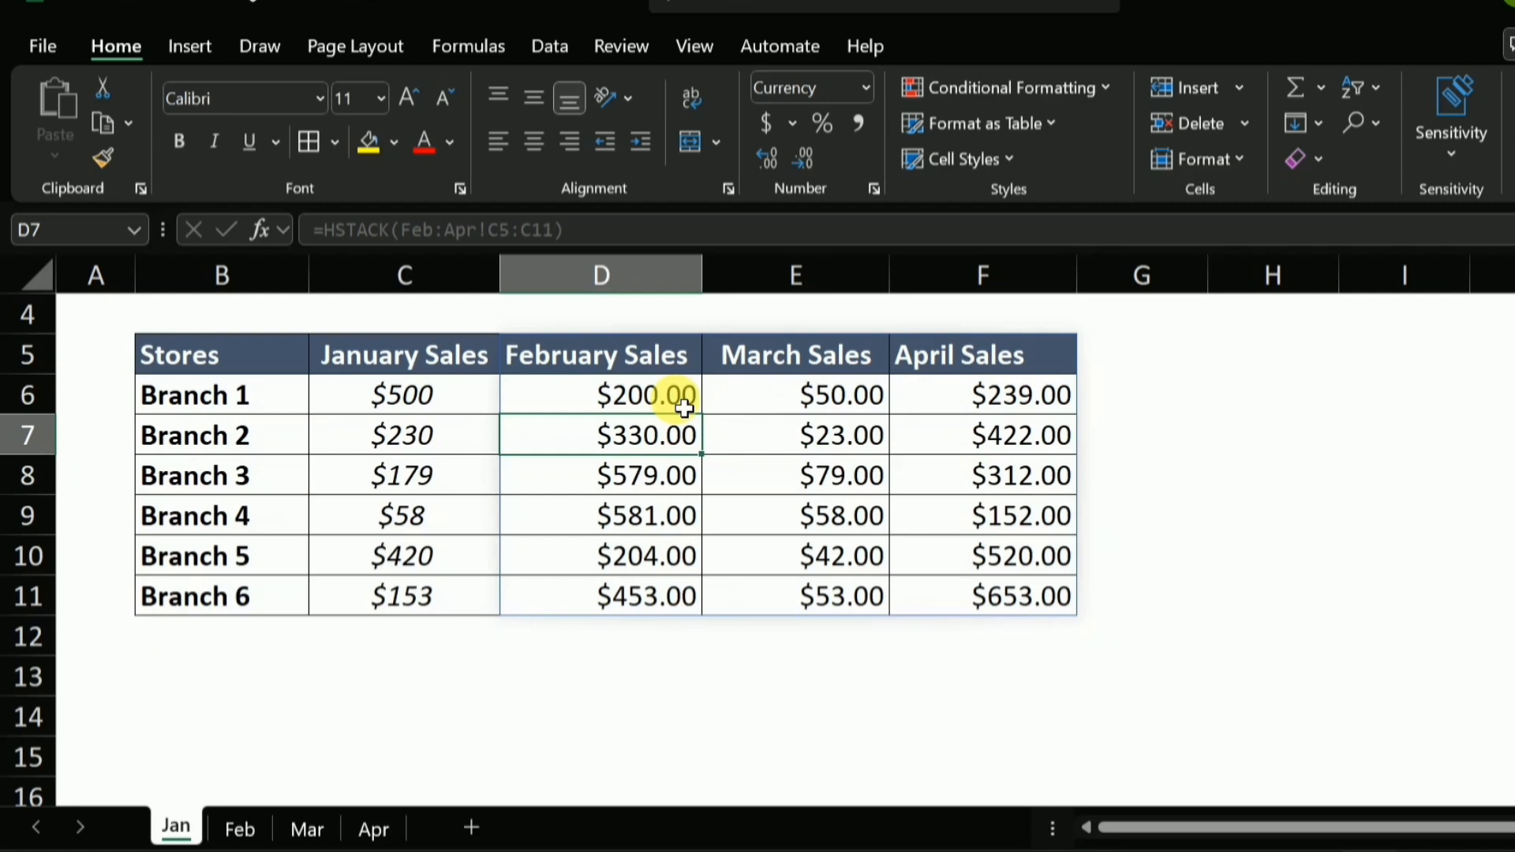
{"action": "left_click", "coordinate": [683, 409]}
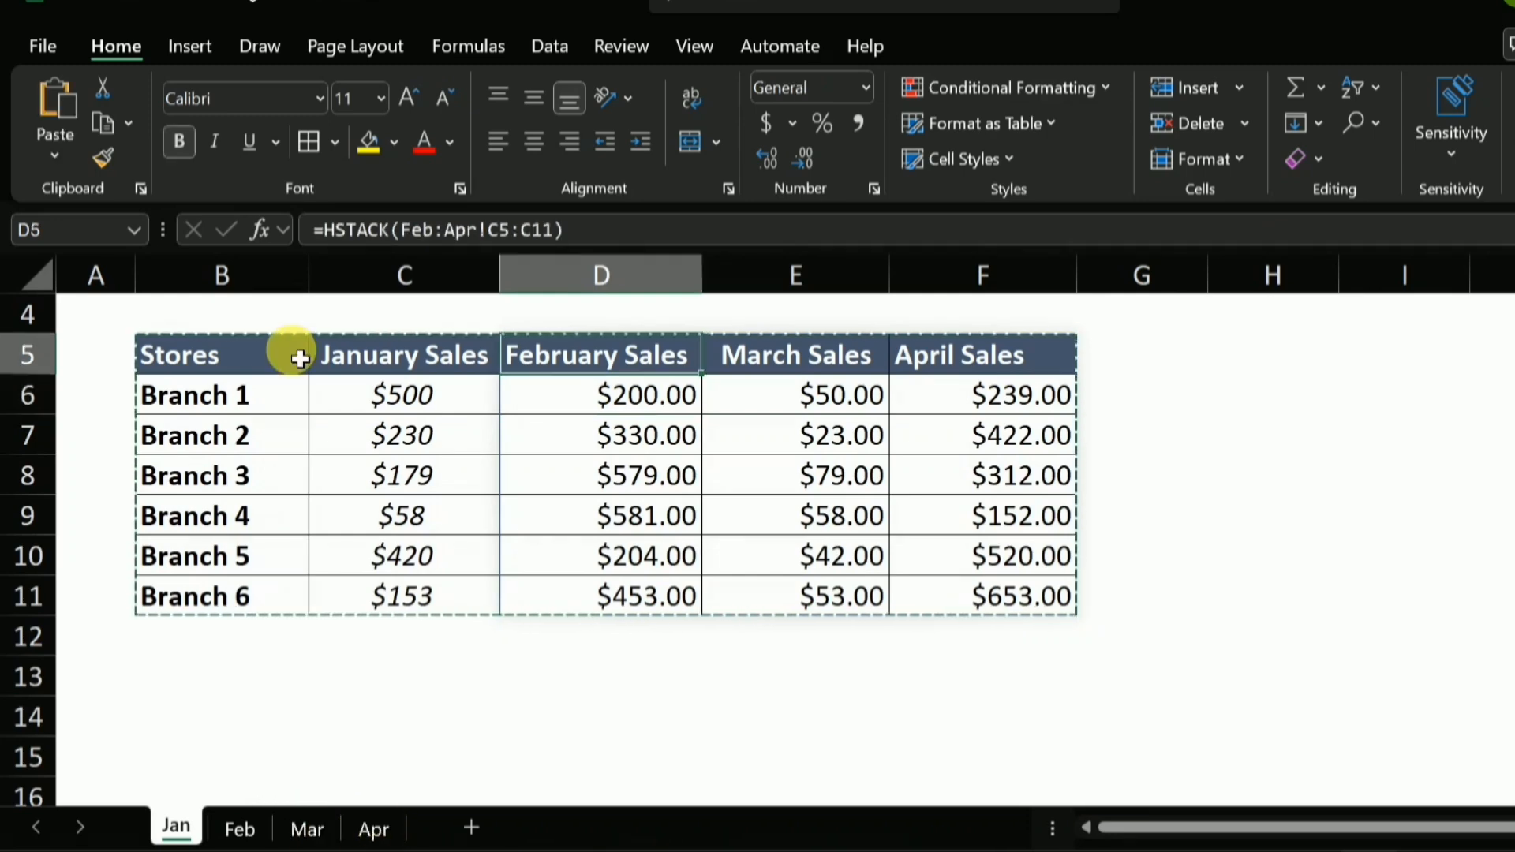
{"action": "left_click", "coordinate": [266, 365]}
{"action": "mouse_move", "coordinate": [266, 365]}
{"action": "left_mouse_down"}
{"action": "mouse_move", "coordinate": [581, 419]}
{"action": "mouse_move", "coordinate": [923, 565]}
{"action": "mouse_move", "coordinate": [961, 605]}
{"action": "left_mouse_up"}
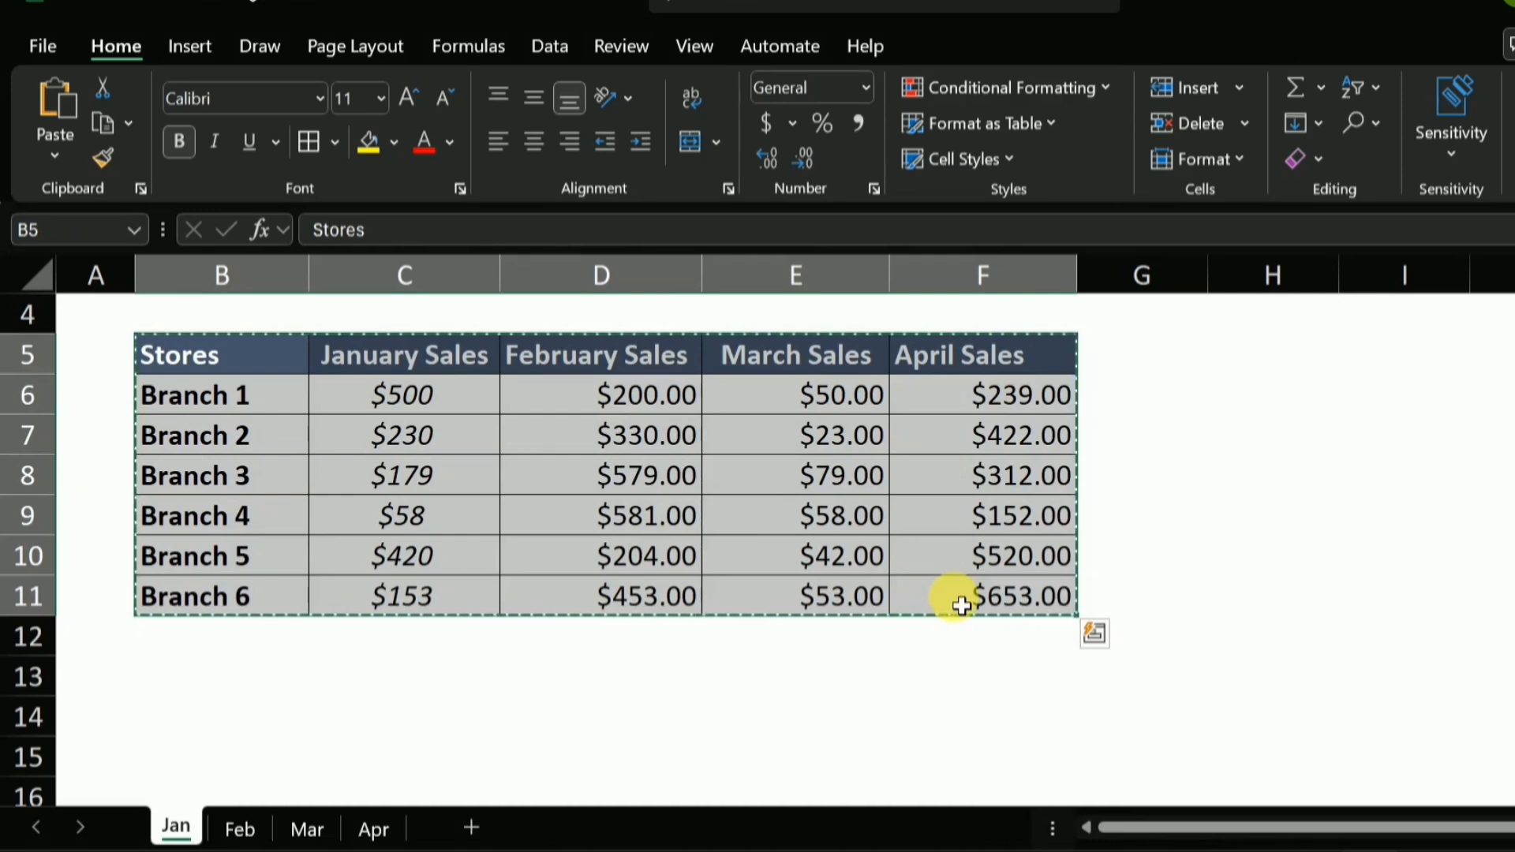
- Add a new sheet after Jan and paste the copied sales table at A1 as values only
{"action": "left_click", "coordinate": [472, 828]}
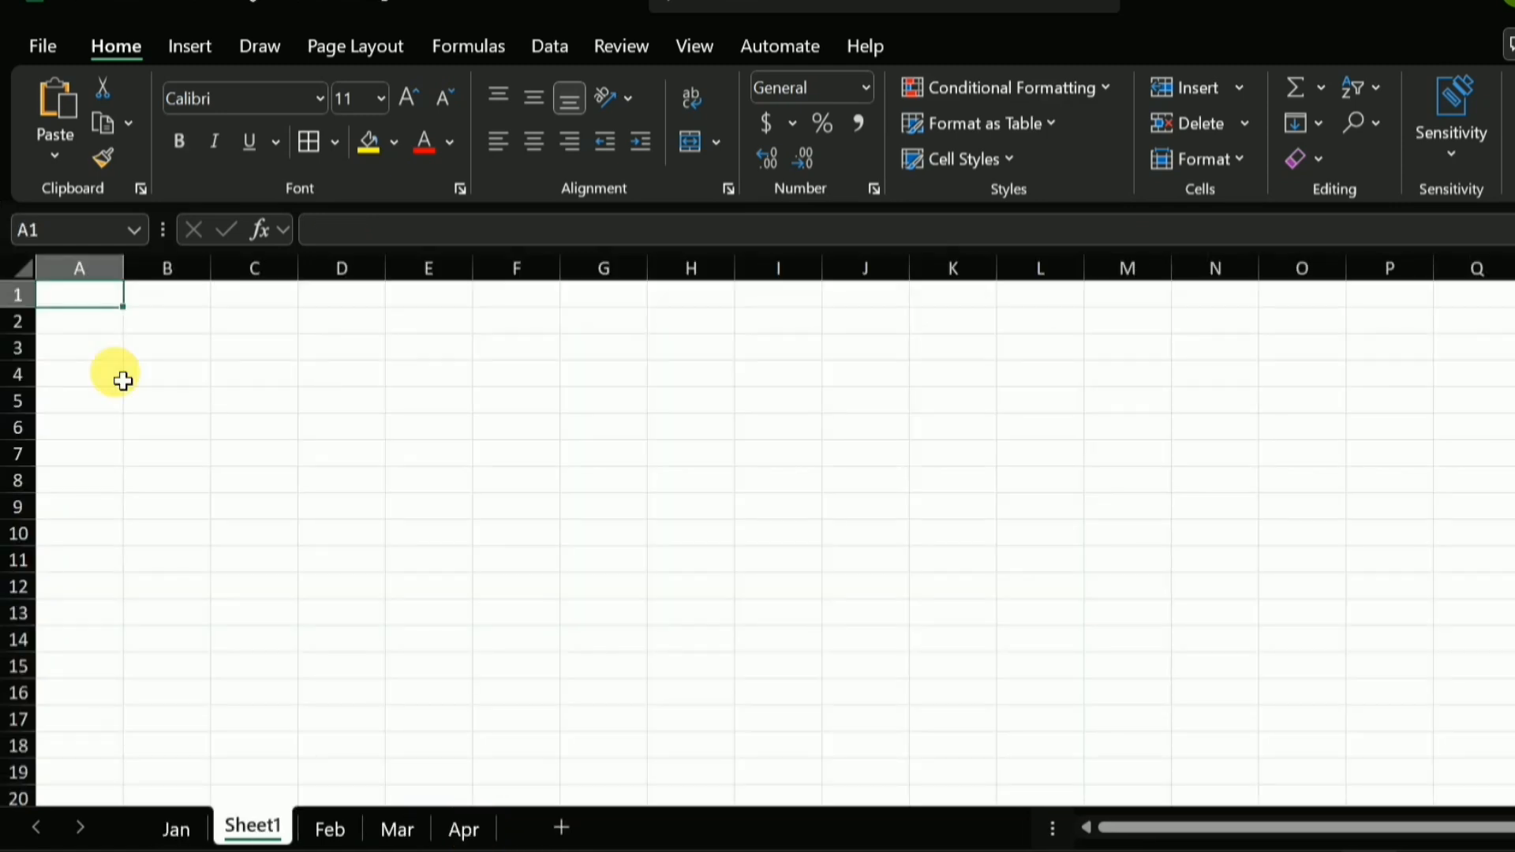
{"action": "left_click", "coordinate": [53, 158]}
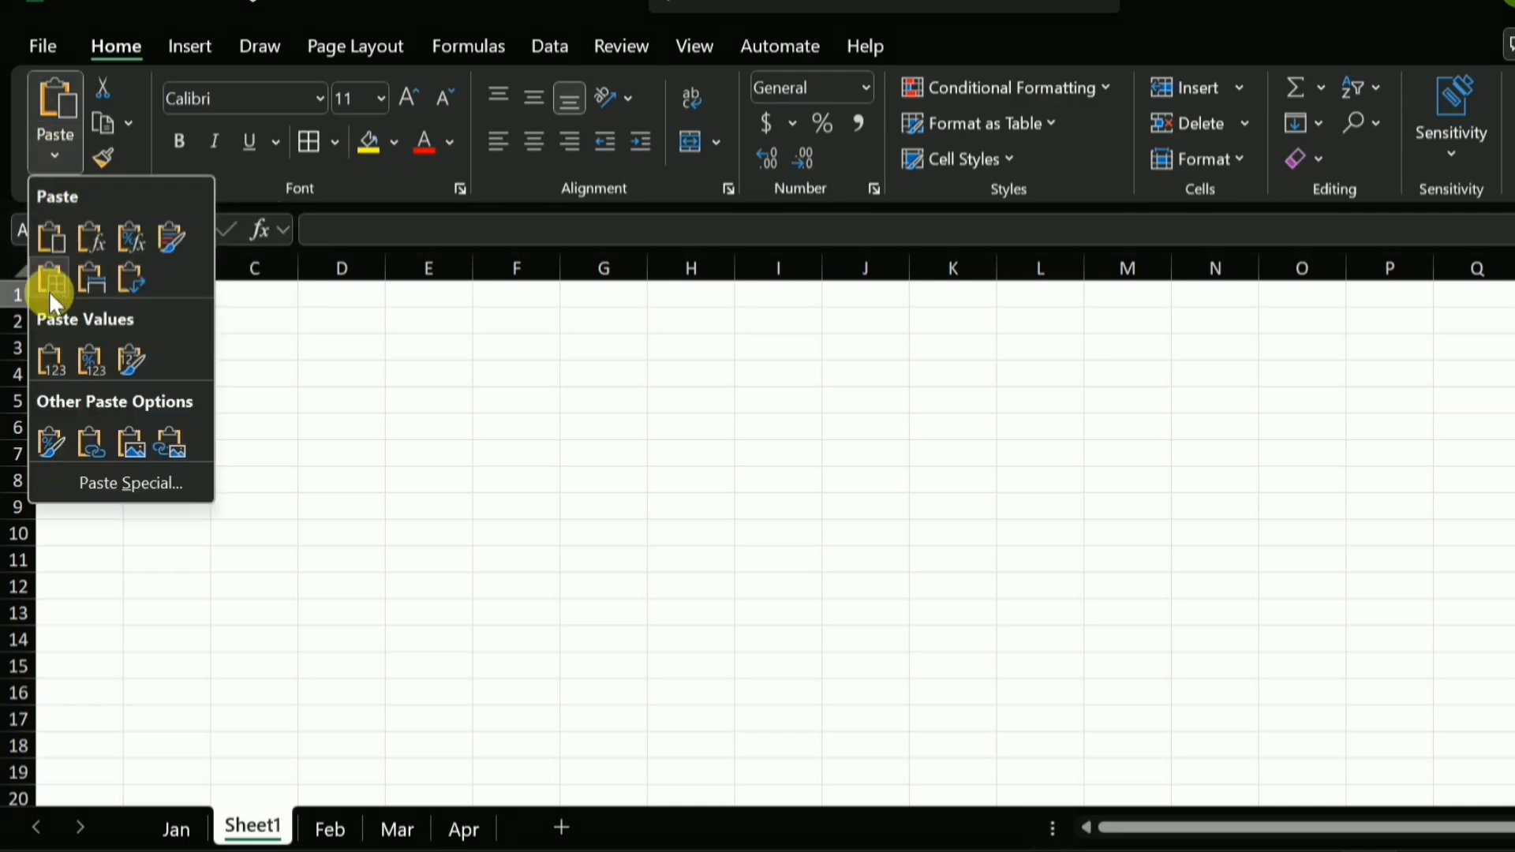
{"action": "left_click", "coordinate": [56, 366]}
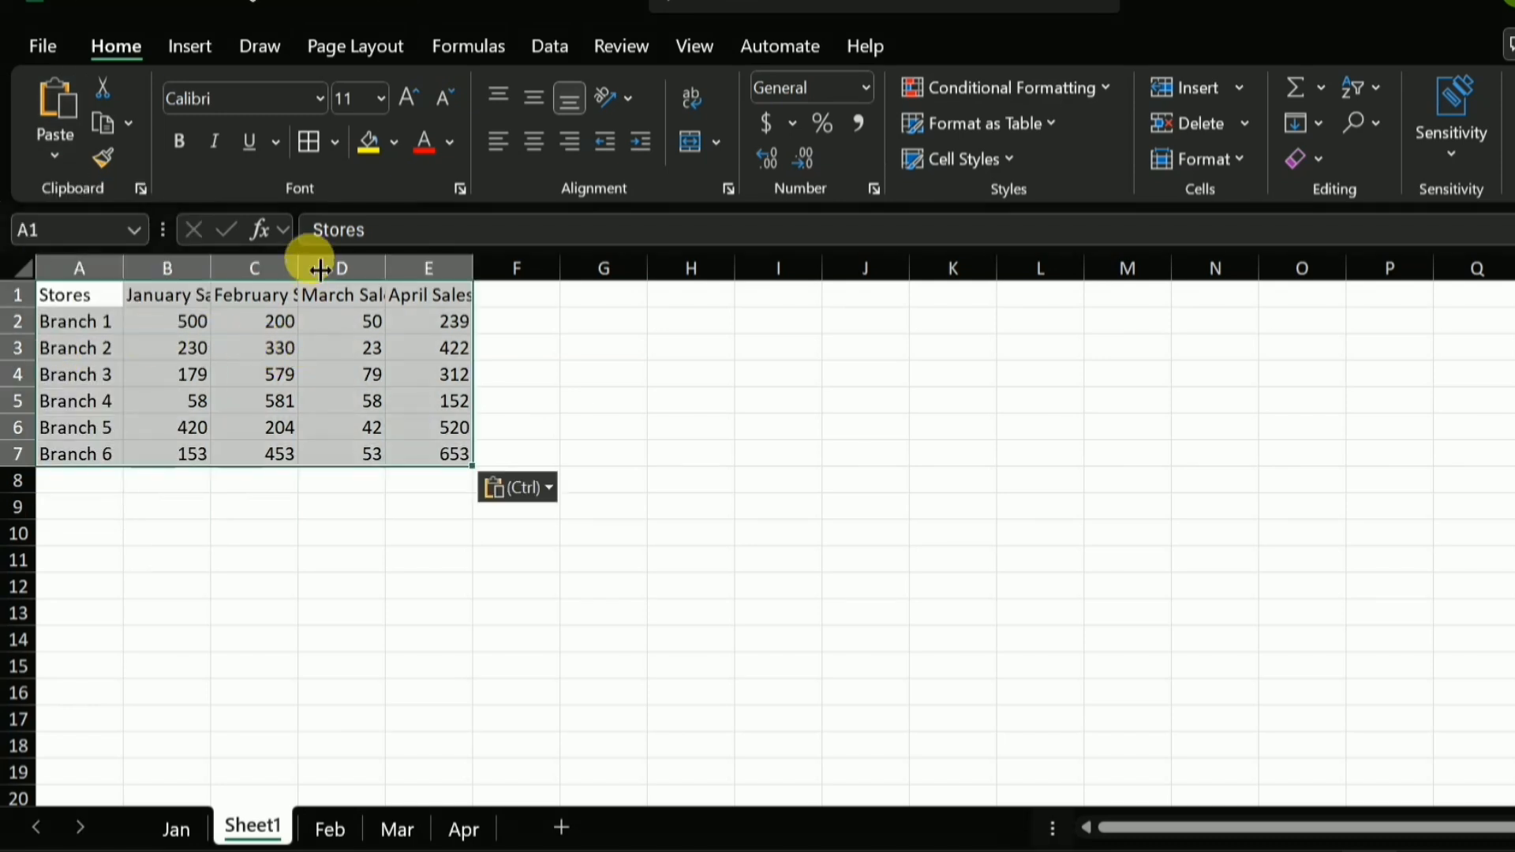
- Examine individual header and sales cells of the pasted table on Sheet1 for formulas, and return to the Jan sheet
{"action": "left_click", "coordinate": [339, 373]}
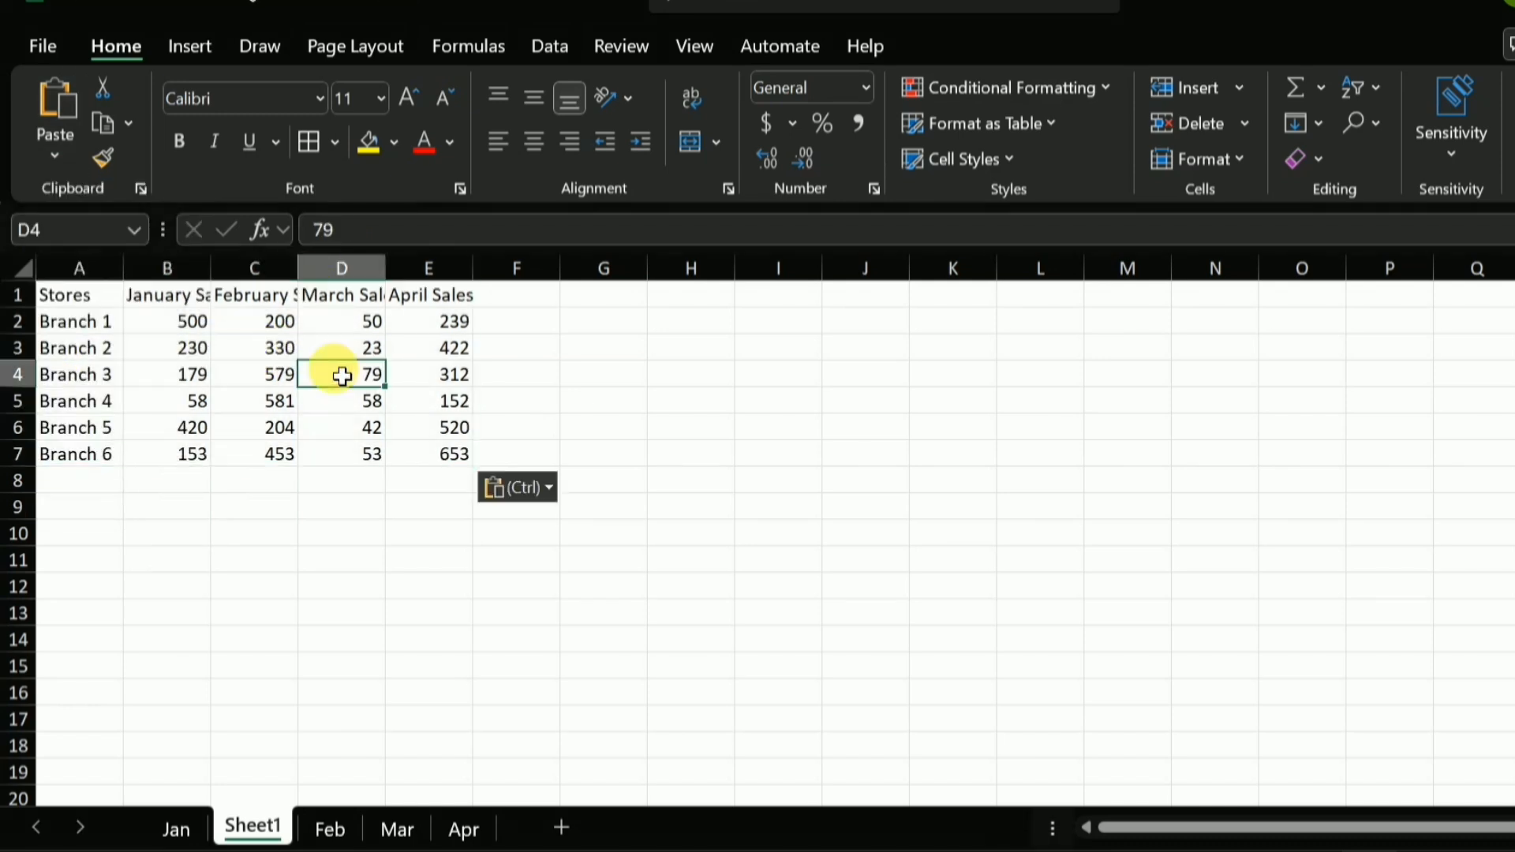
{"action": "left_click", "coordinate": [372, 321]}
{"action": "left_click", "coordinate": [411, 350]}
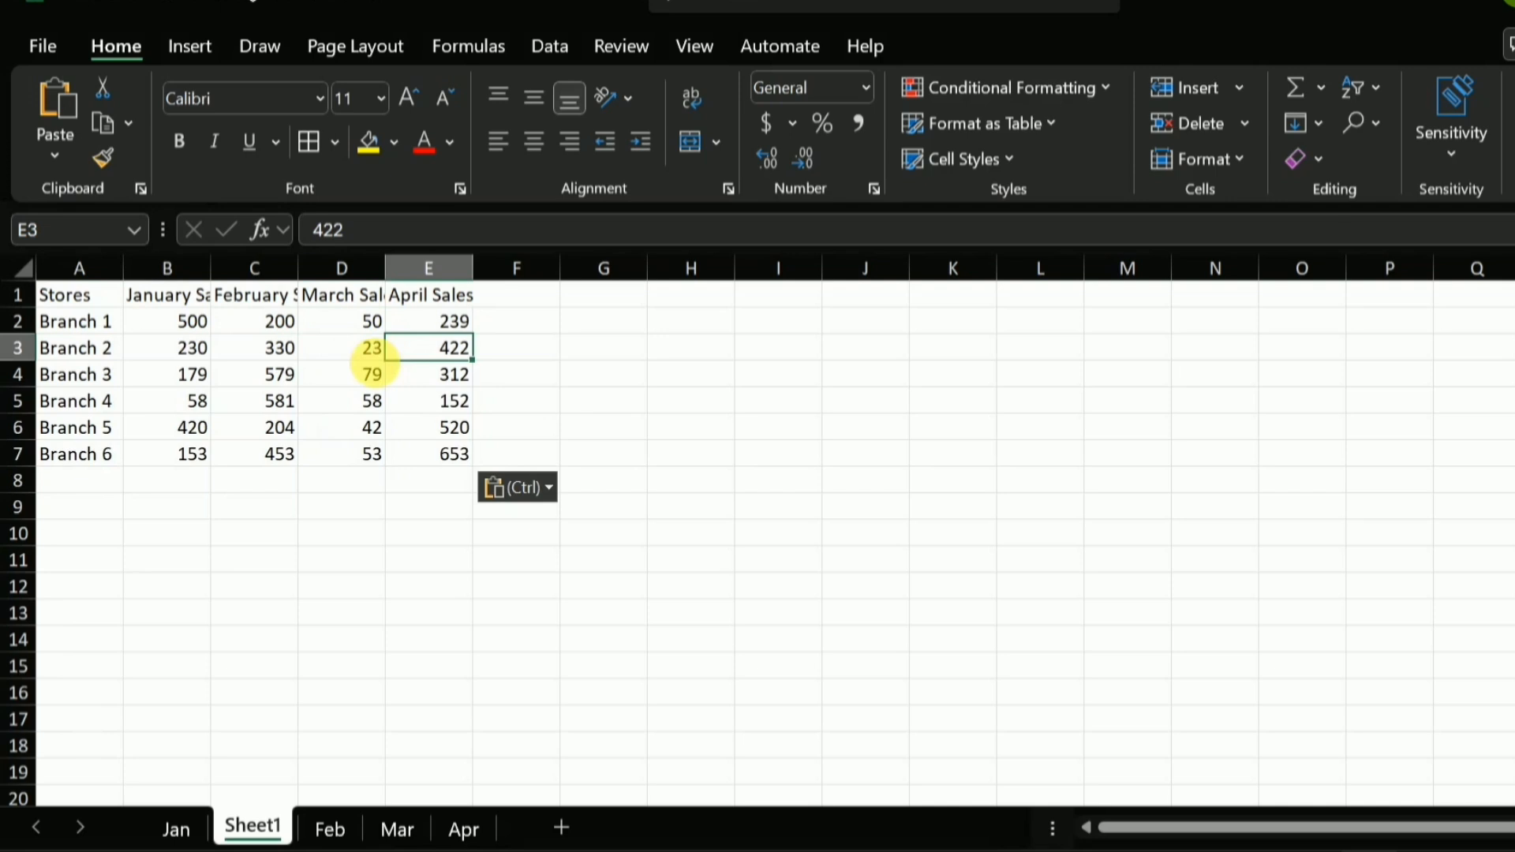
{"action": "left_click", "coordinate": [210, 383]}
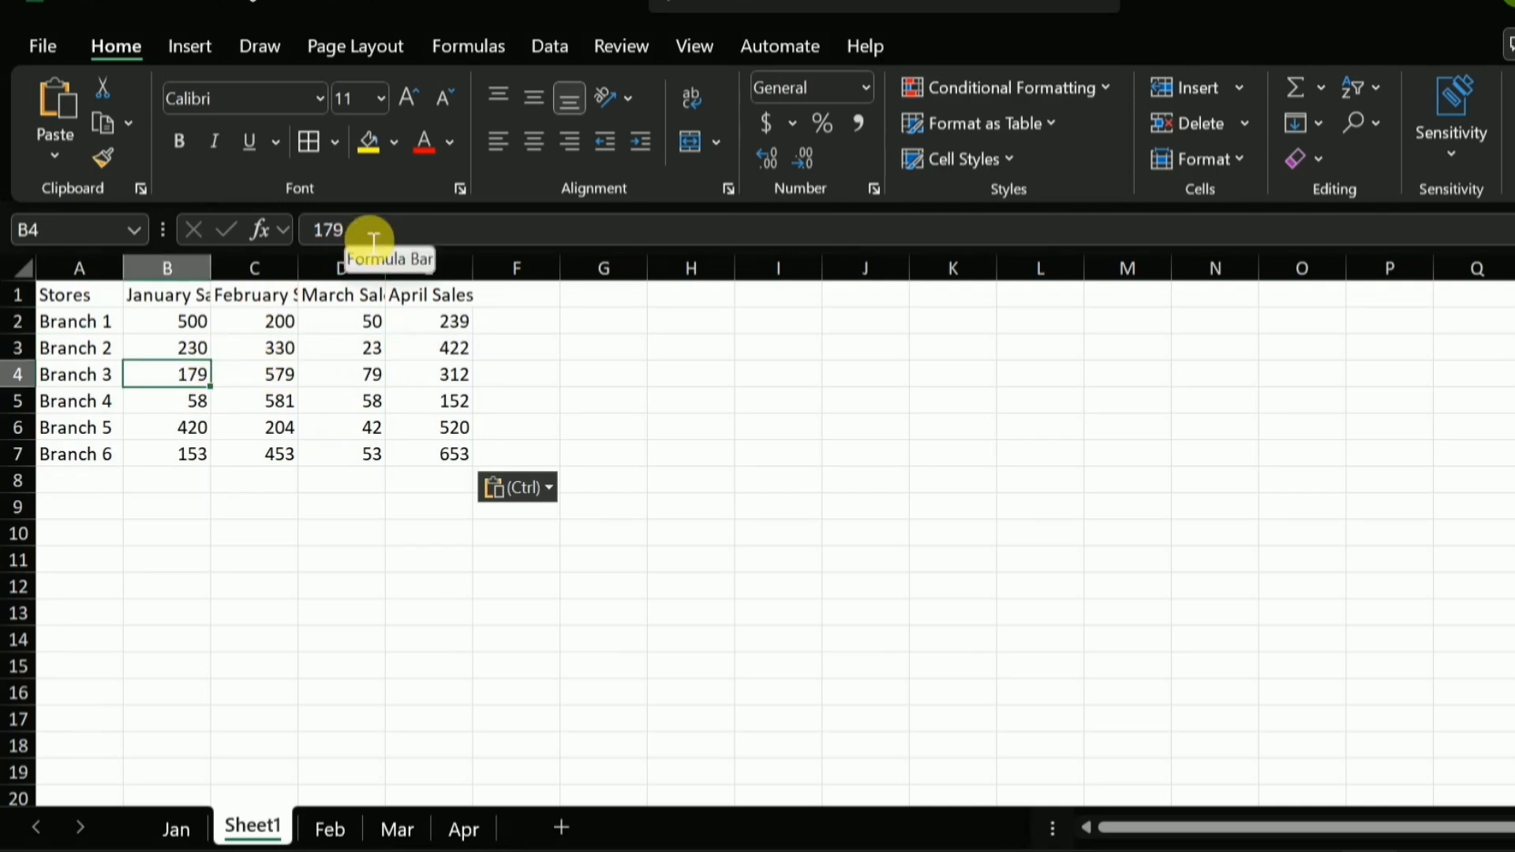
{"action": "left_click", "coordinate": [267, 296]}
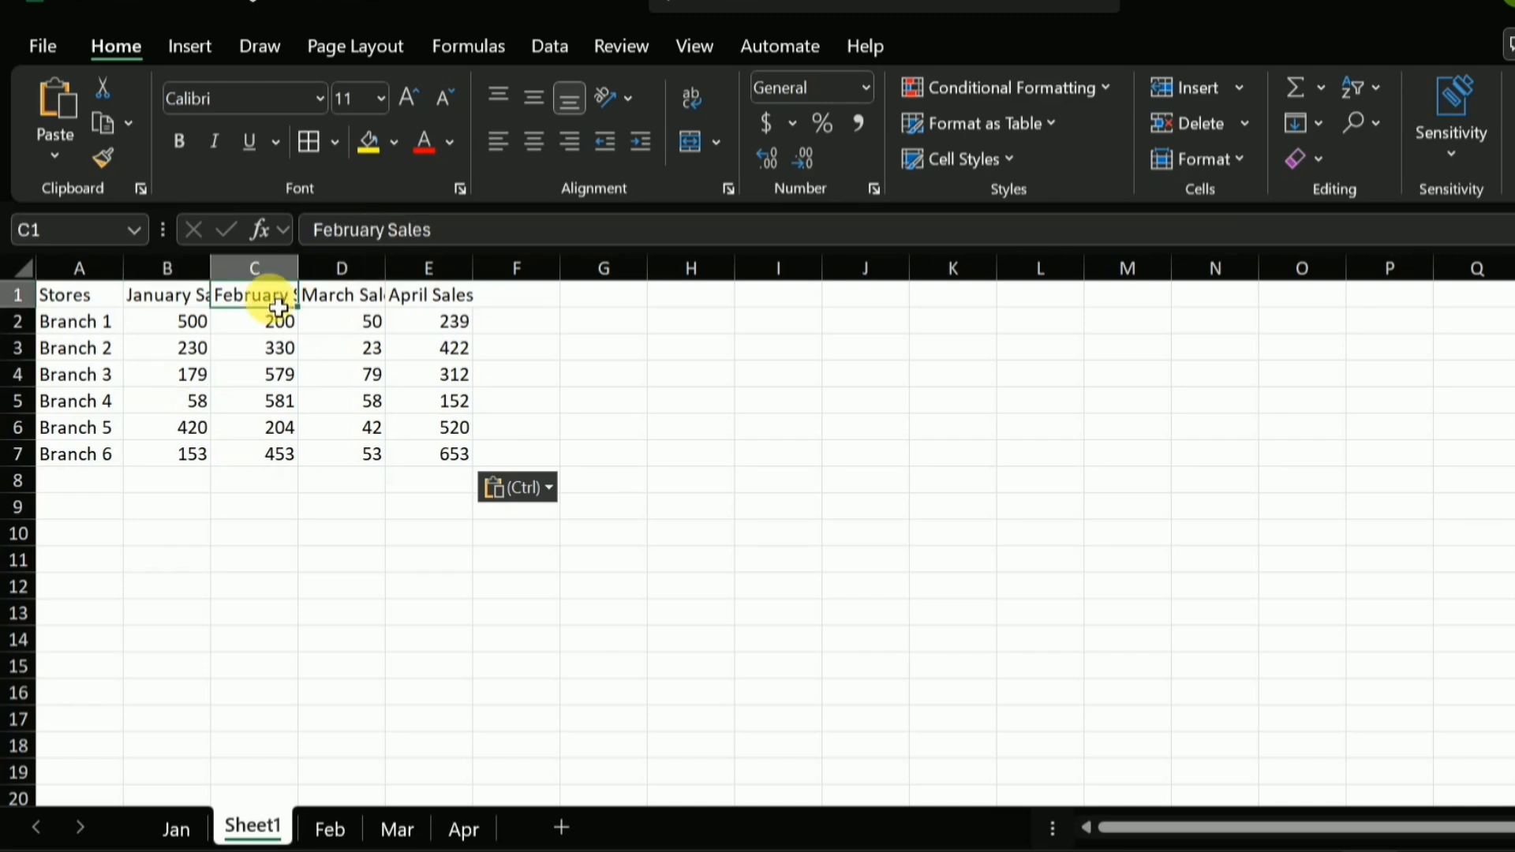
{"action": "left_click", "coordinate": [390, 304]}
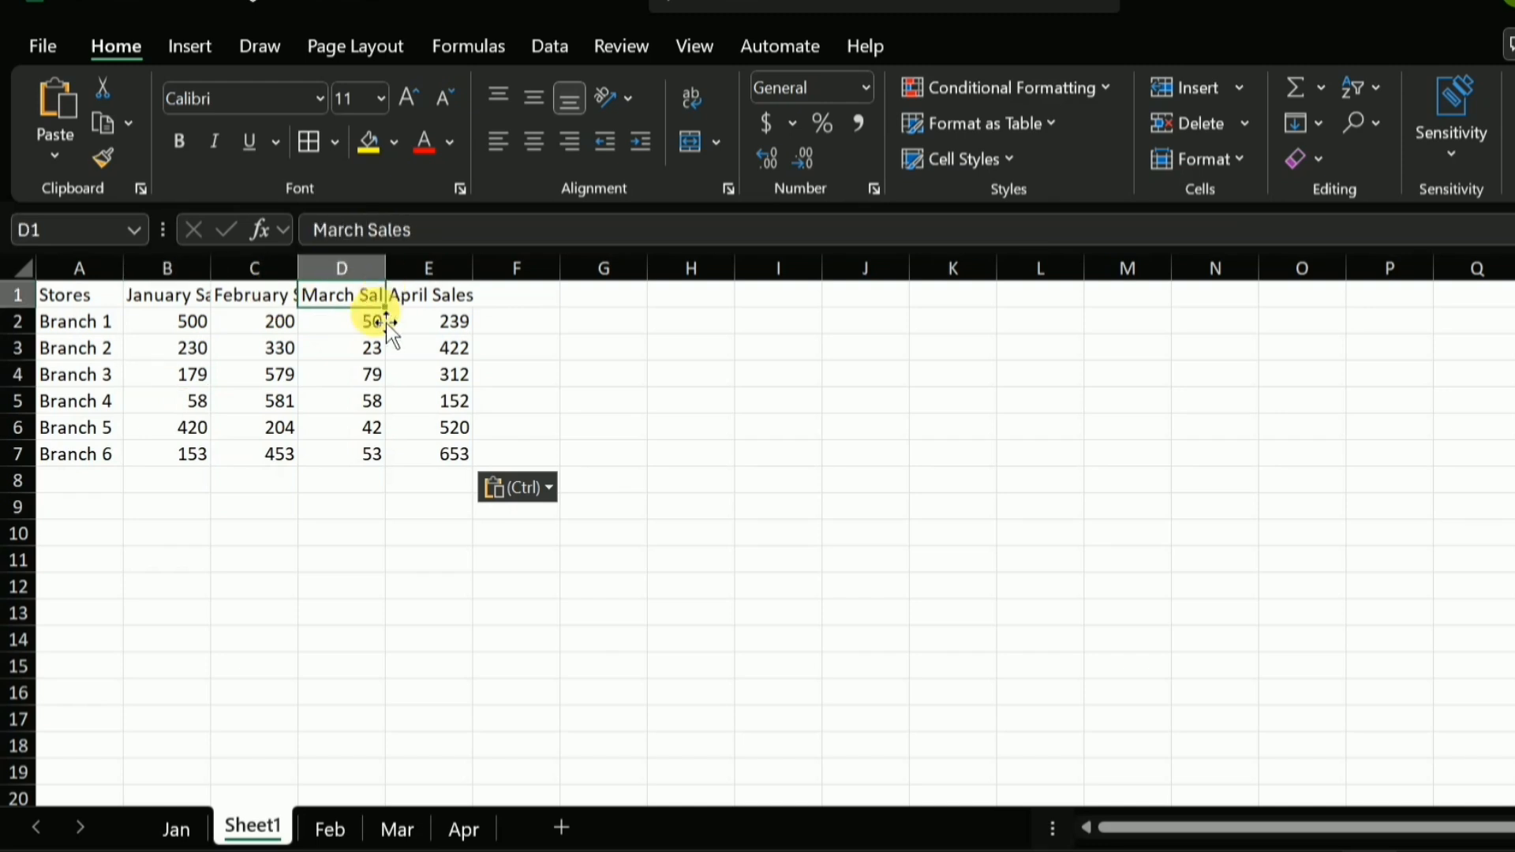
{"action": "left_click", "coordinate": [205, 404]}
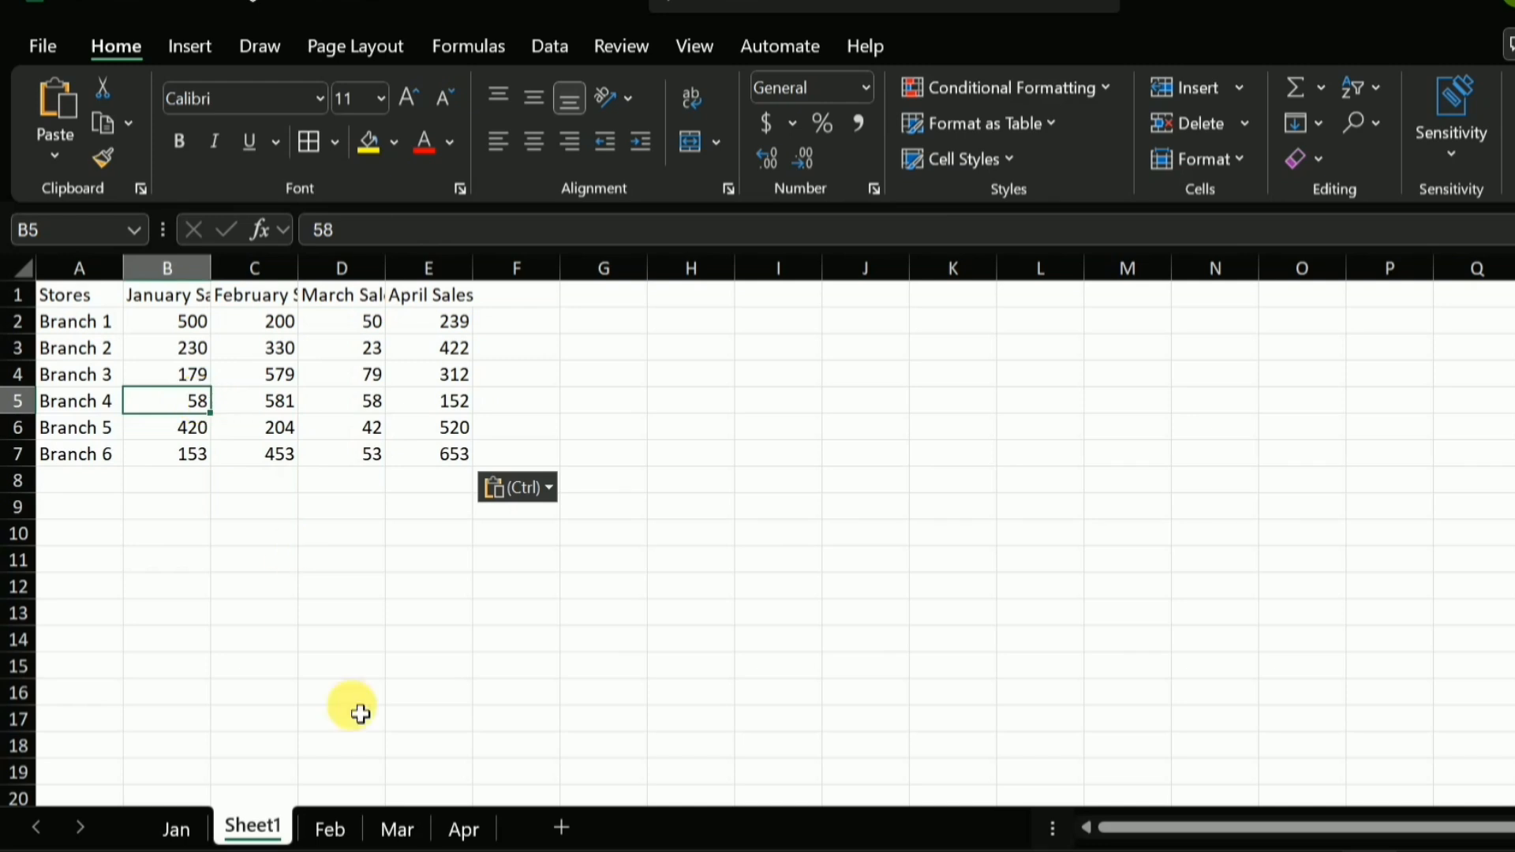
{"action": "left_click", "coordinate": [372, 379]}
{"action": "left_click", "coordinate": [471, 301]}
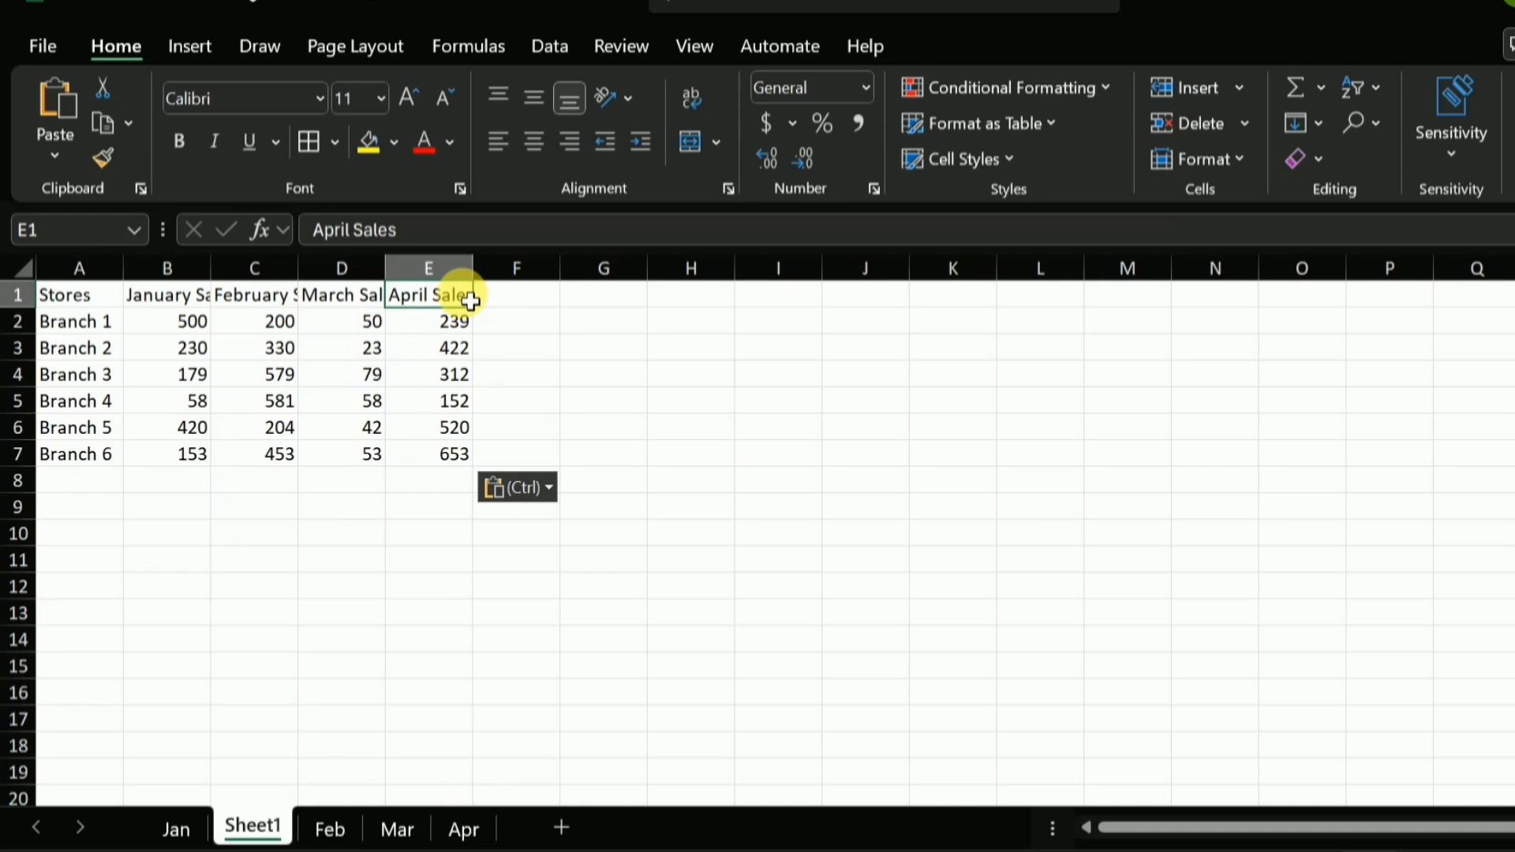
{"action": "key", "text": "ctrl+Page_Up"}
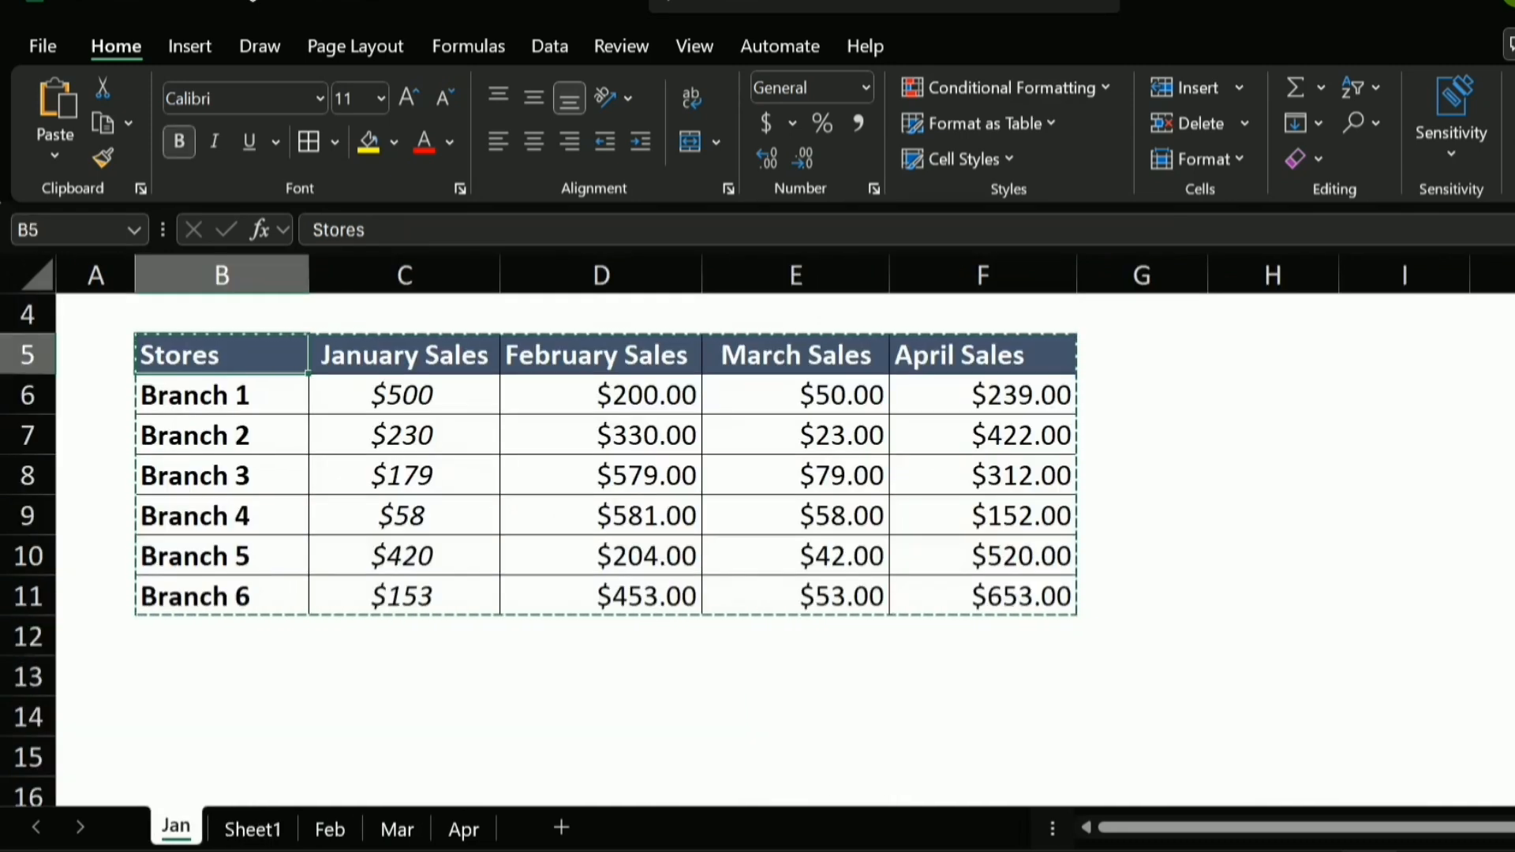